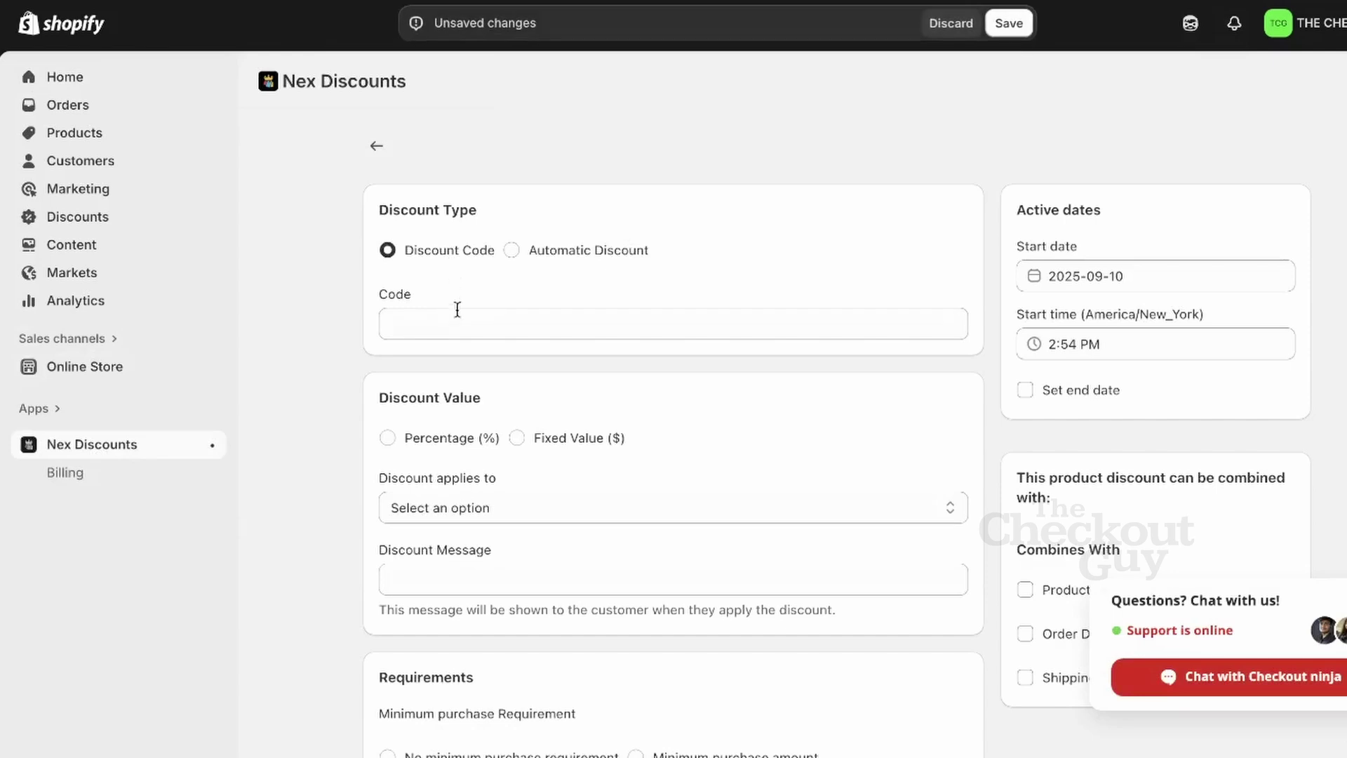
Step: Enter FLAT200 as the discount code and set its value to a 10 percent discount
{"action": "left_click", "coordinate": [458, 320]}
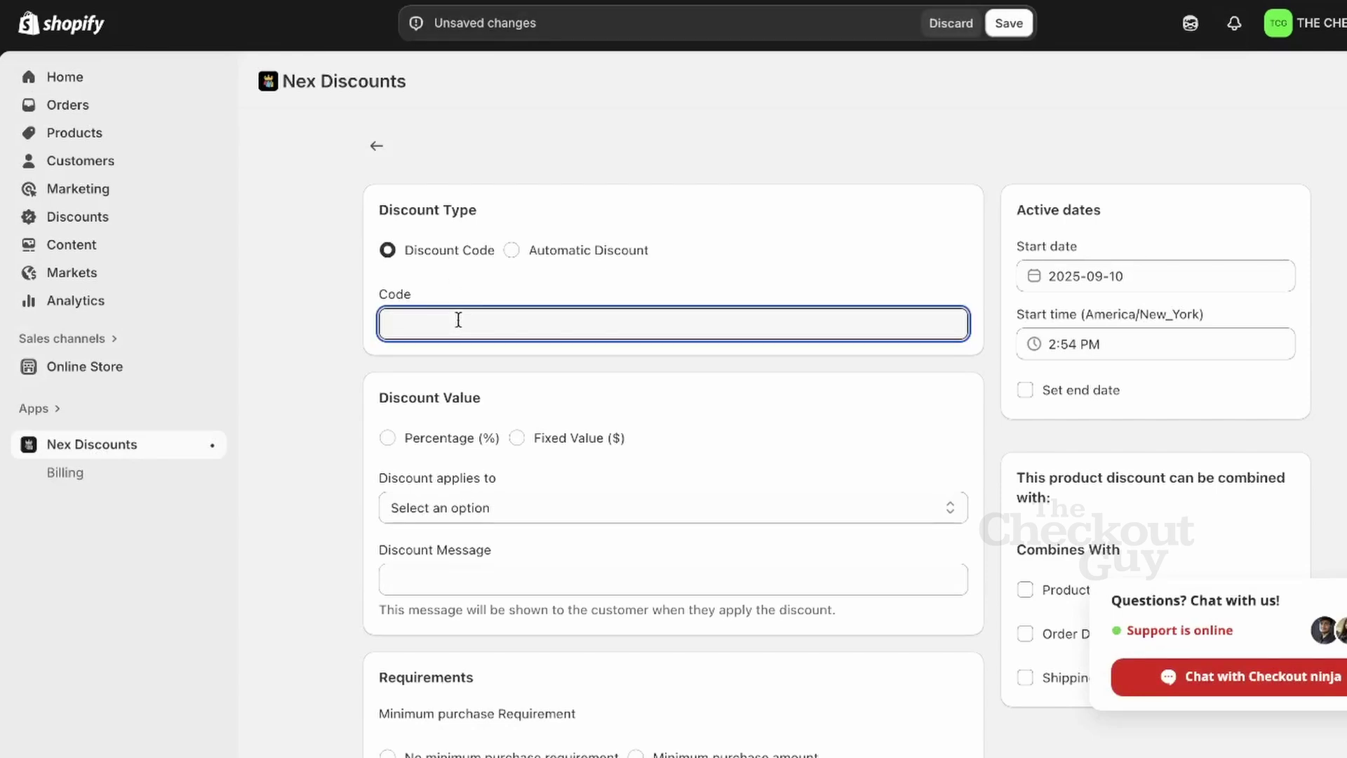
{"action": "type", "text": "FLAT200"}
{"action": "left_click", "coordinate": [451, 434]}
{"action": "left_click", "coordinate": [453, 519]}
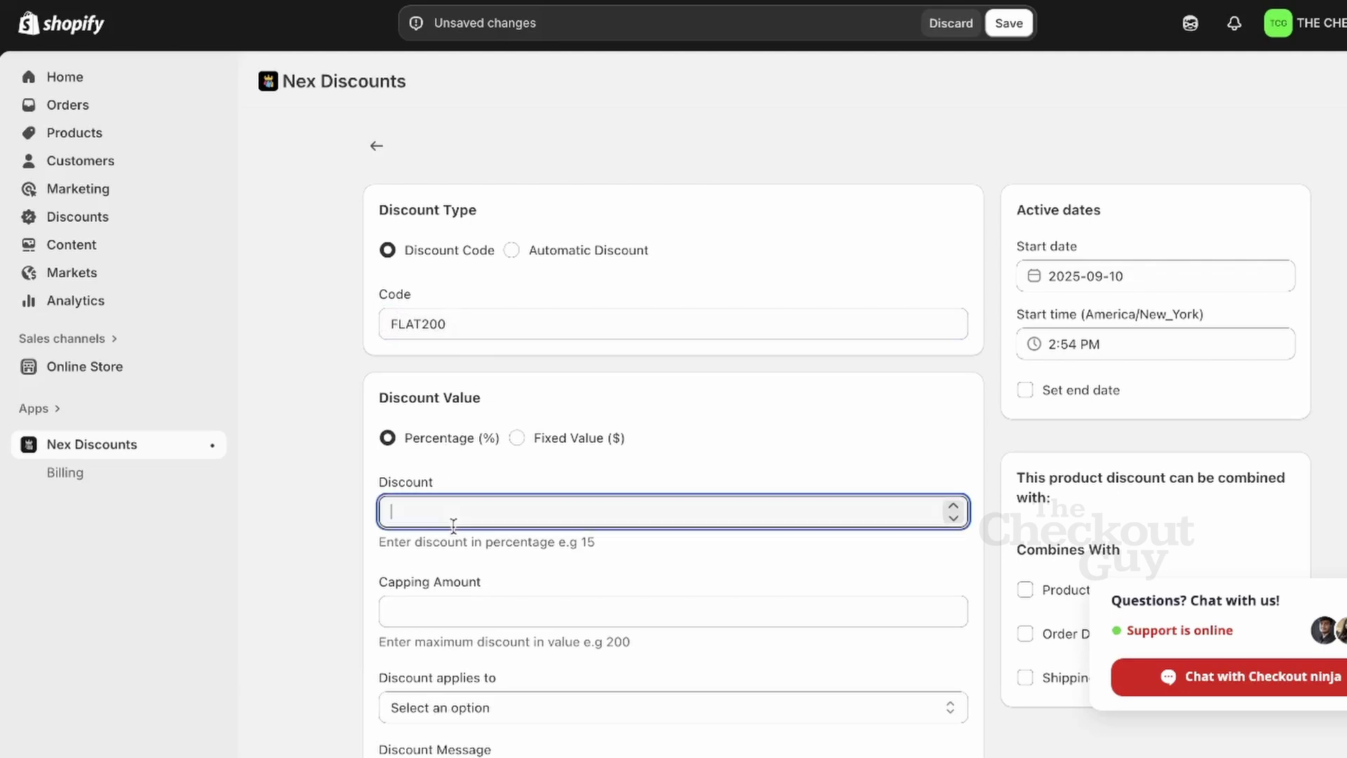
{"action": "type", "text": "10"}
Step: Set the discount's capping amount to 200 and make it apply to all products
{"action": "left_click", "coordinate": [448, 615]}
{"action": "type", "text": "20"}
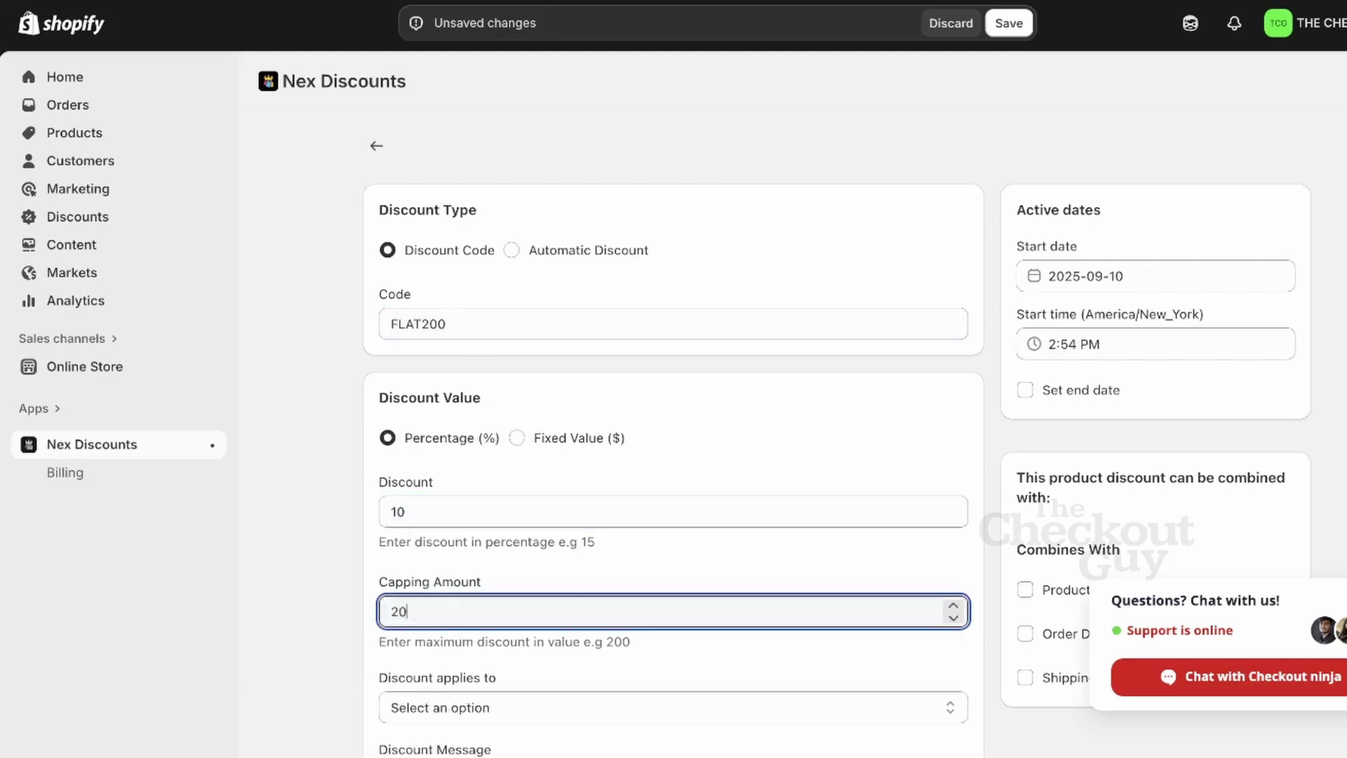
{"action": "type", "text": "0"}
{"action": "left_click", "coordinate": [550, 676]}
{"action": "scroll", "coordinate": [550, 676], "scroll_direction": "down", "scroll_amount": 4}
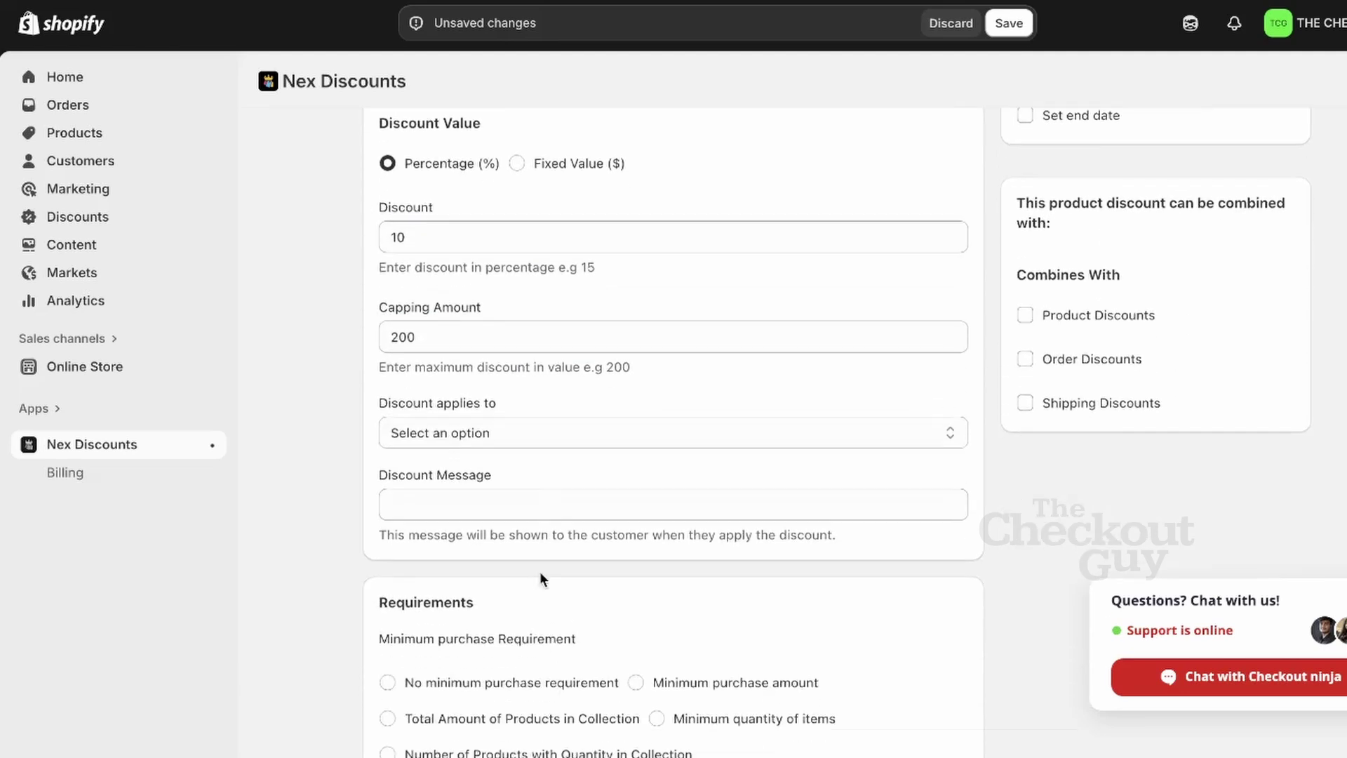
{"action": "left_click", "coordinate": [567, 434]}
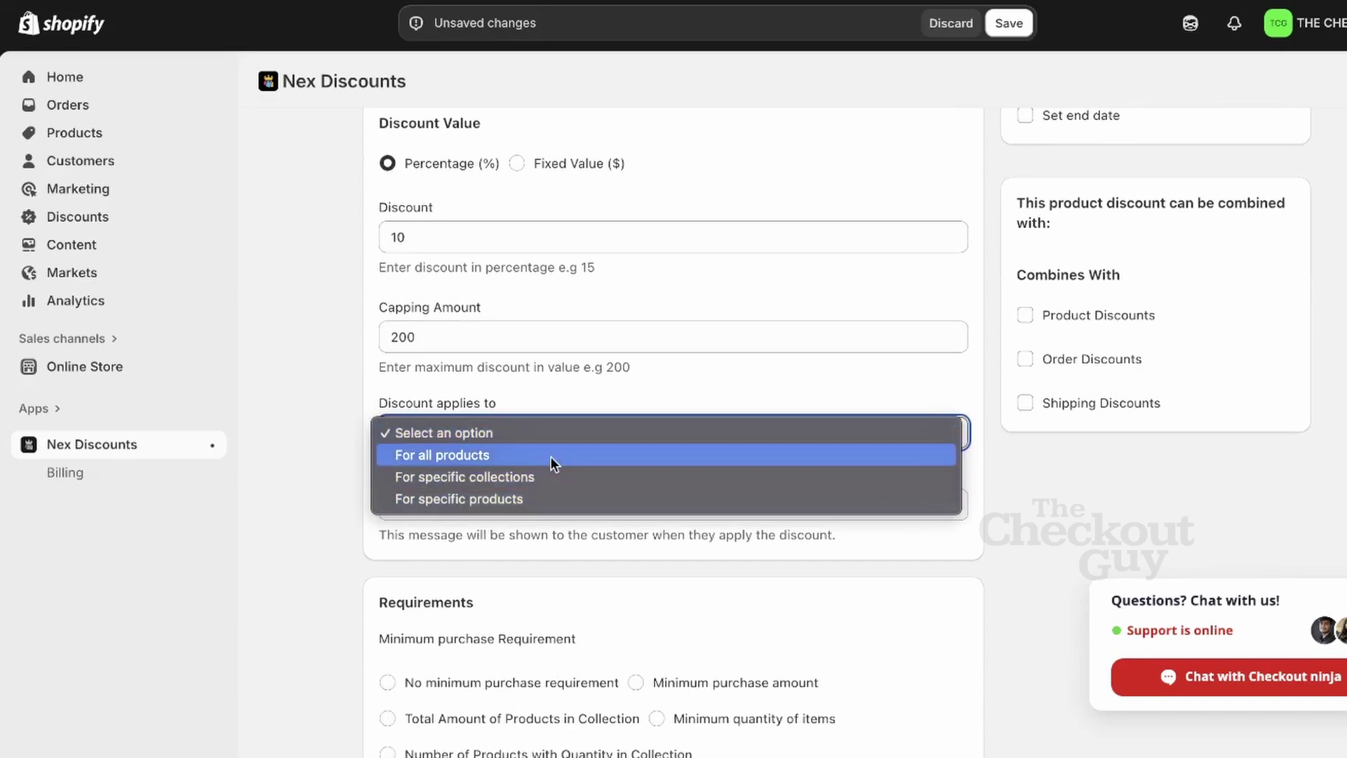
{"action": "left_click", "coordinate": [550, 456]}
Step: Set the purchase requirement to a minimum purchase amount of 1000
{"action": "scroll", "coordinate": [550, 457], "scroll_direction": "down", "scroll_amount": 3}
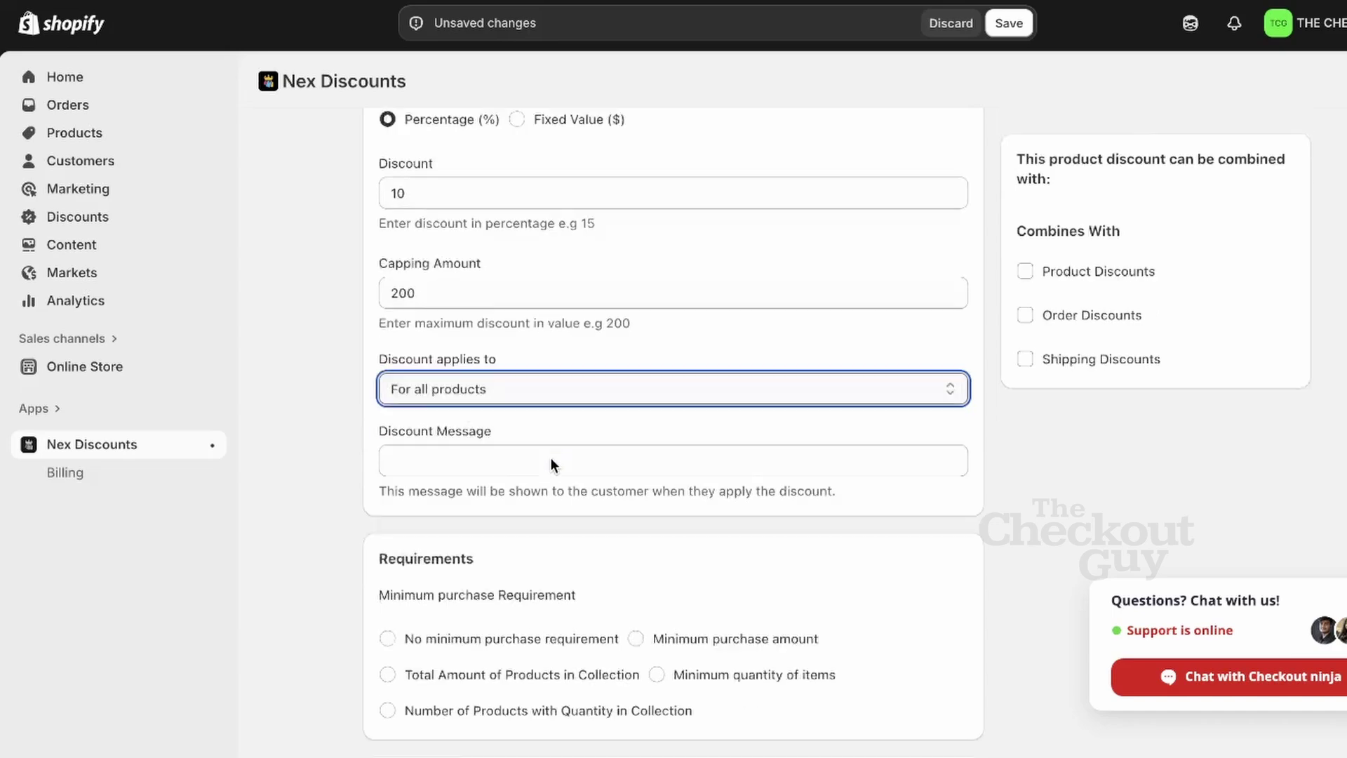
{"action": "left_click", "coordinate": [715, 477]}
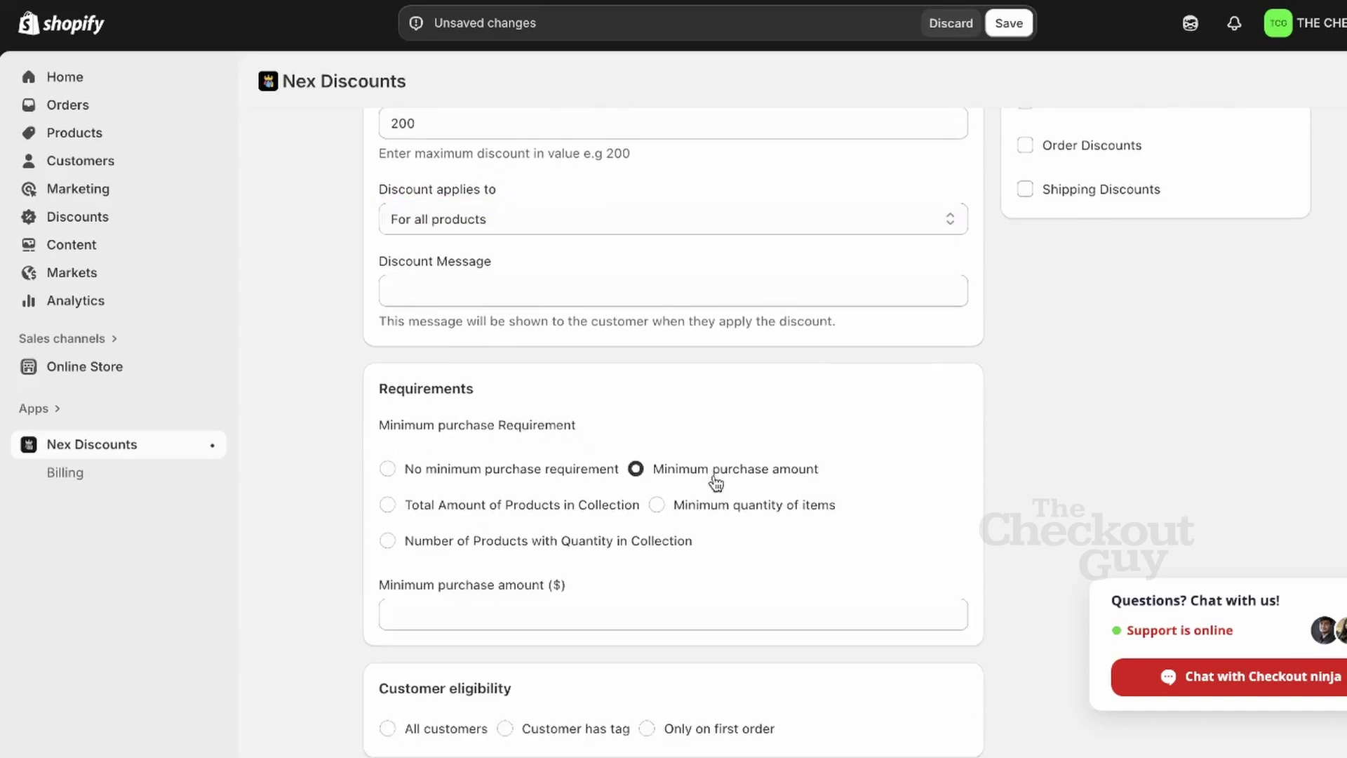
{"action": "left_click", "coordinate": [680, 607]}
{"action": "type", "text": "1000"}
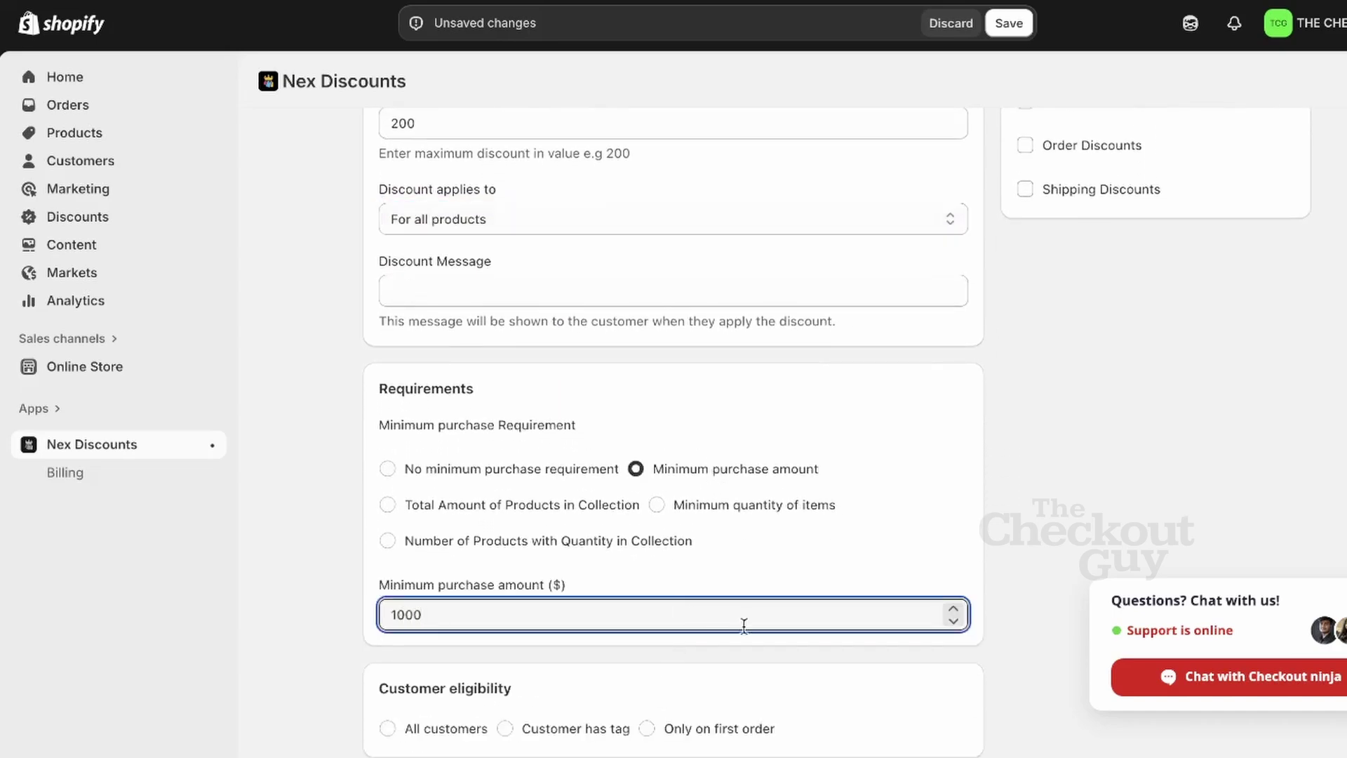
{"action": "left_click", "coordinate": [762, 525]}
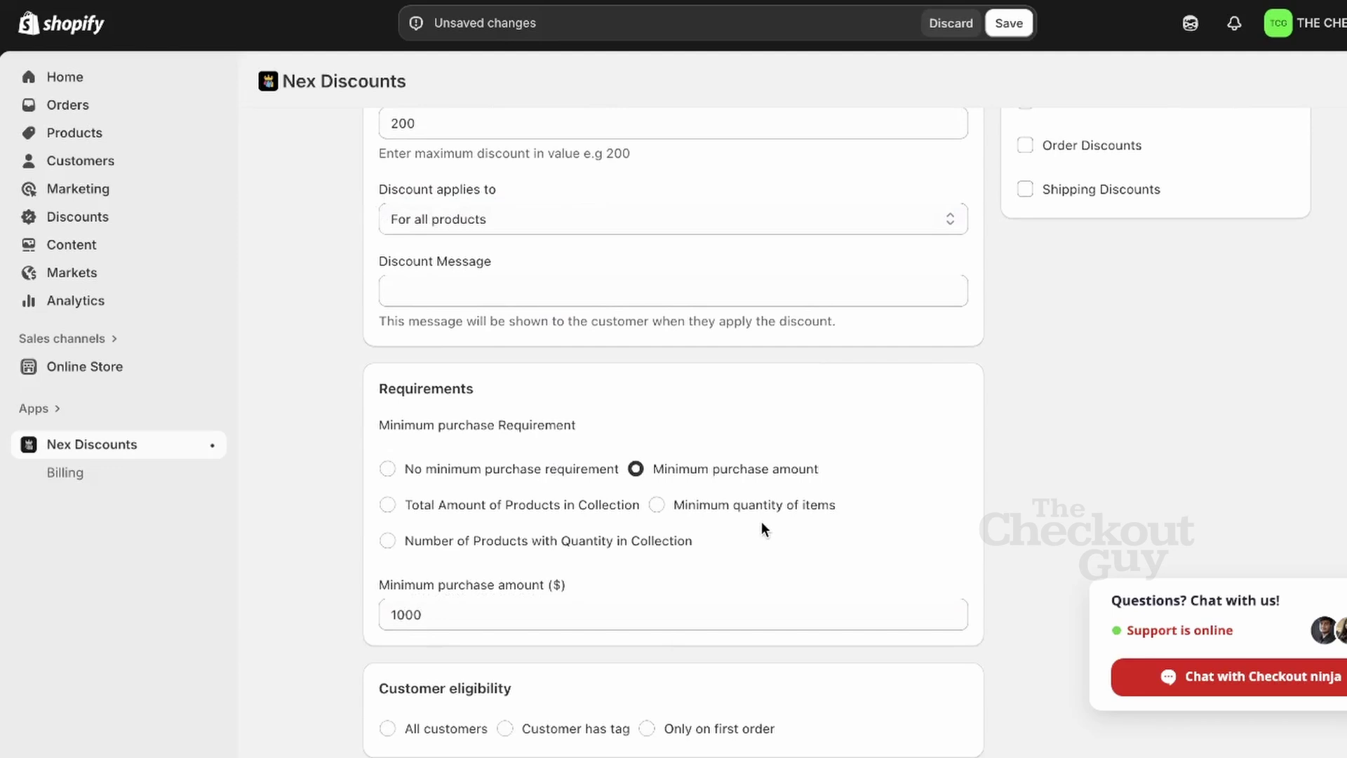
Step: Restrict customer eligibility to customers who have the VIP tag
{"action": "scroll", "coordinate": [762, 524], "scroll_direction": "down", "scroll_amount": 2}
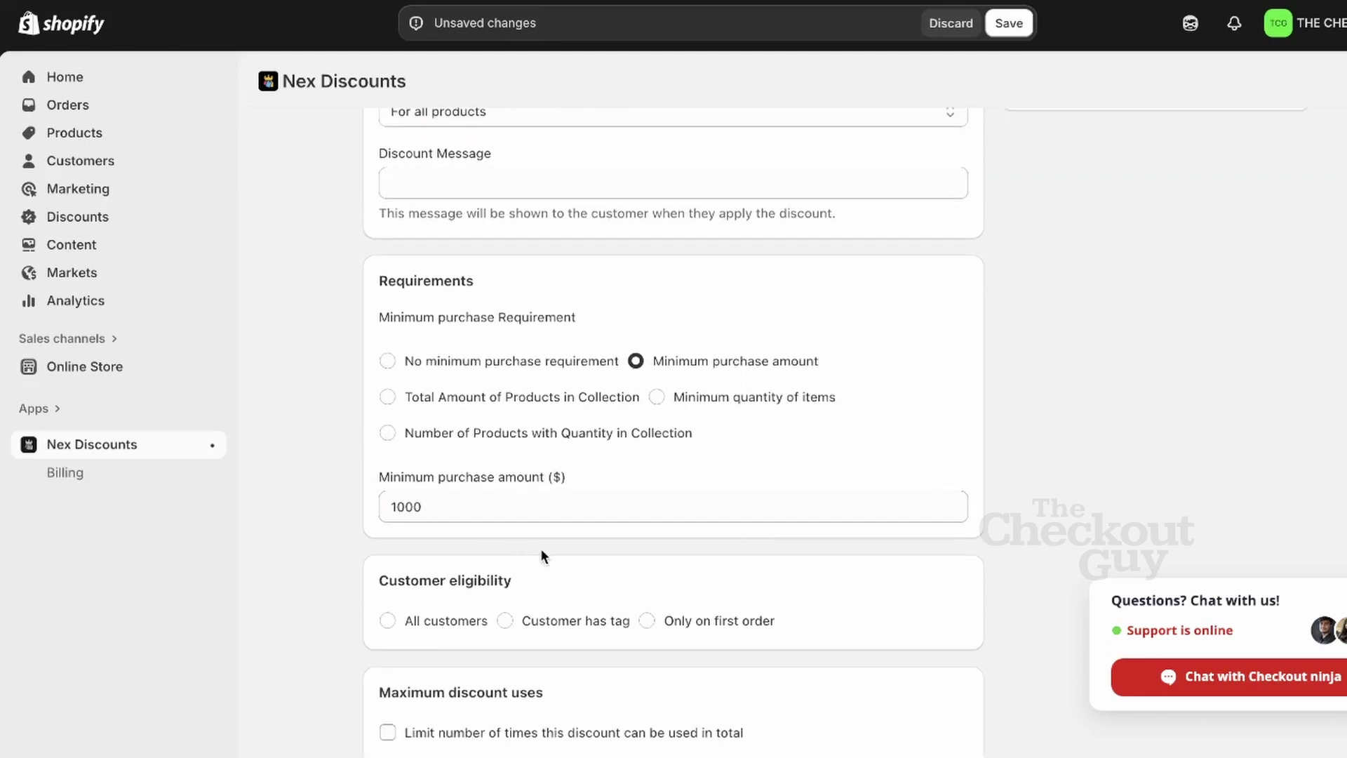
{"action": "left_click", "coordinate": [439, 623]}
{"action": "left_click", "coordinate": [569, 633]}
{"action": "left_click", "coordinate": [568, 700]}
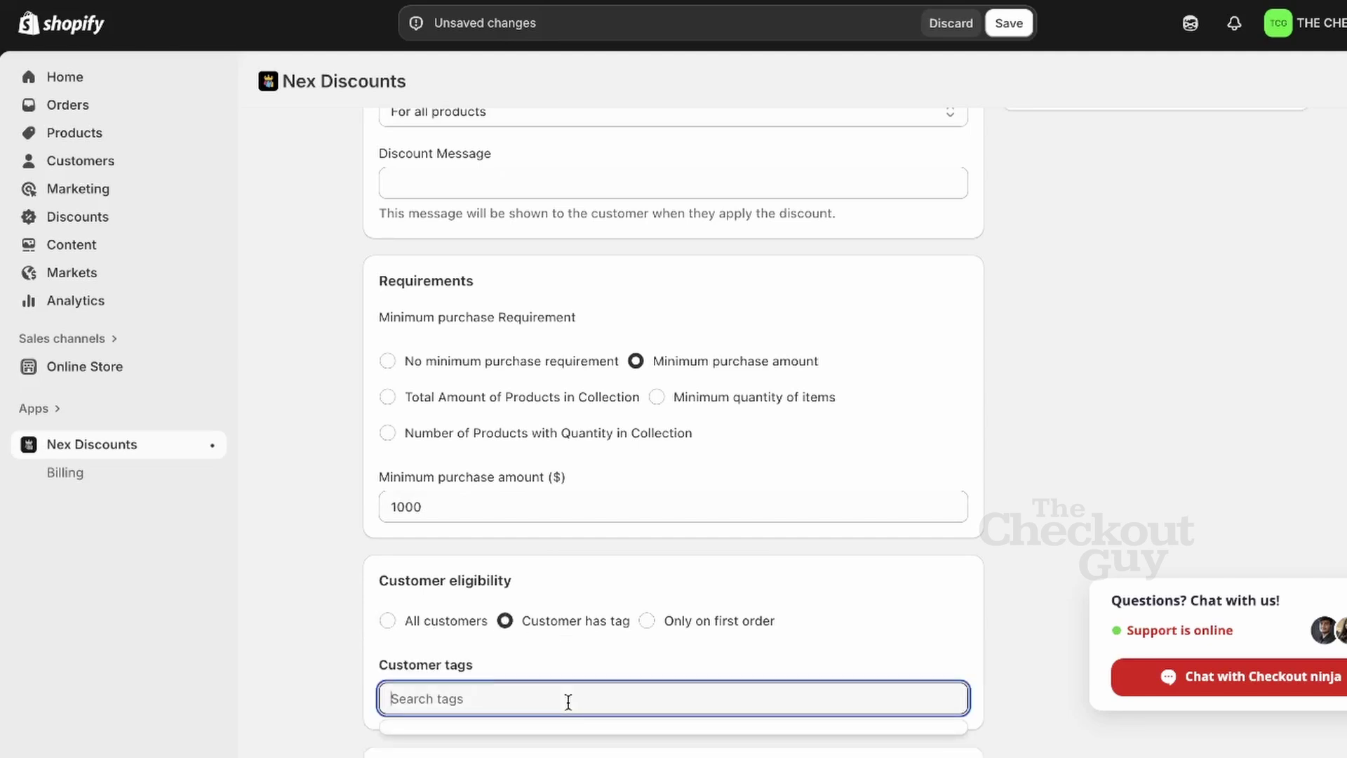
{"action": "type", "text": "VIP"}
{"action": "left_click", "coordinate": [538, 741]}
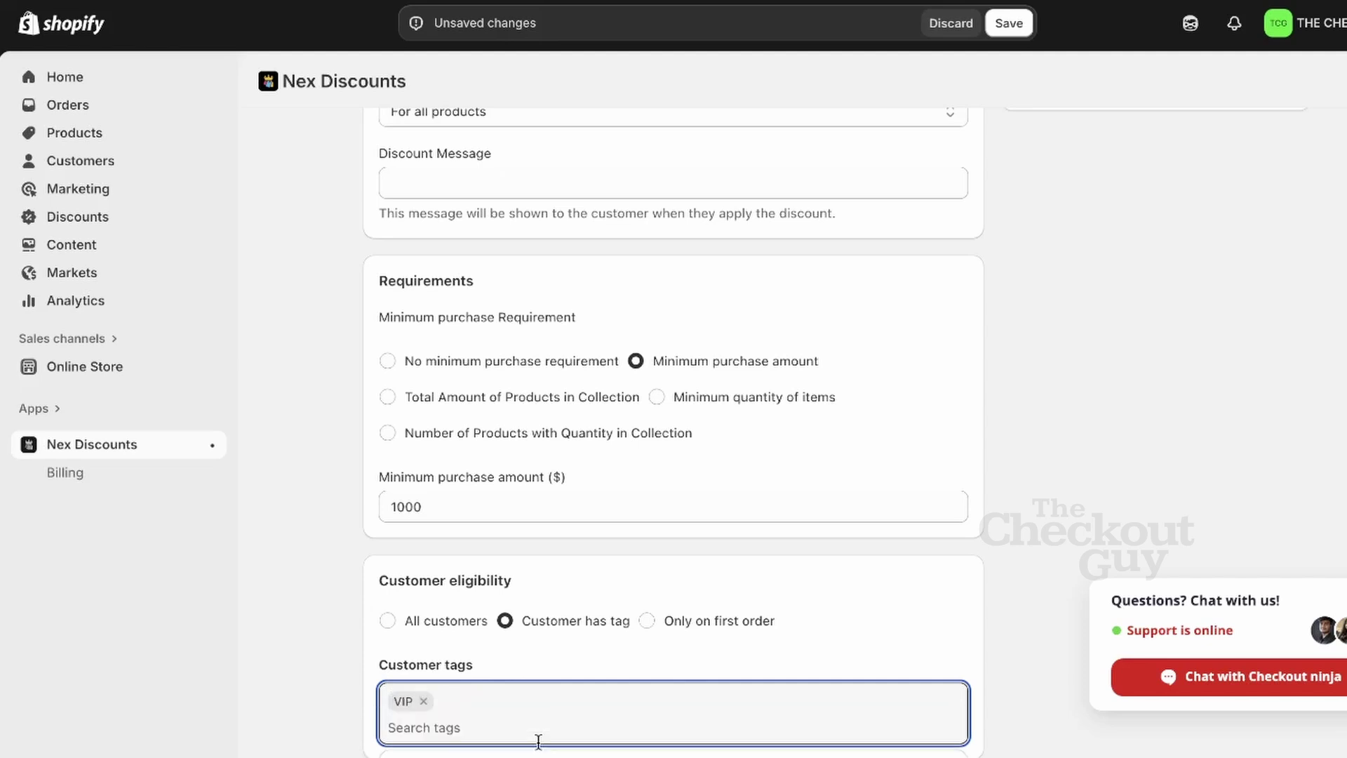
{"action": "scroll", "coordinate": [770, 645], "scroll_direction": "down", "scroll_amount": 2}
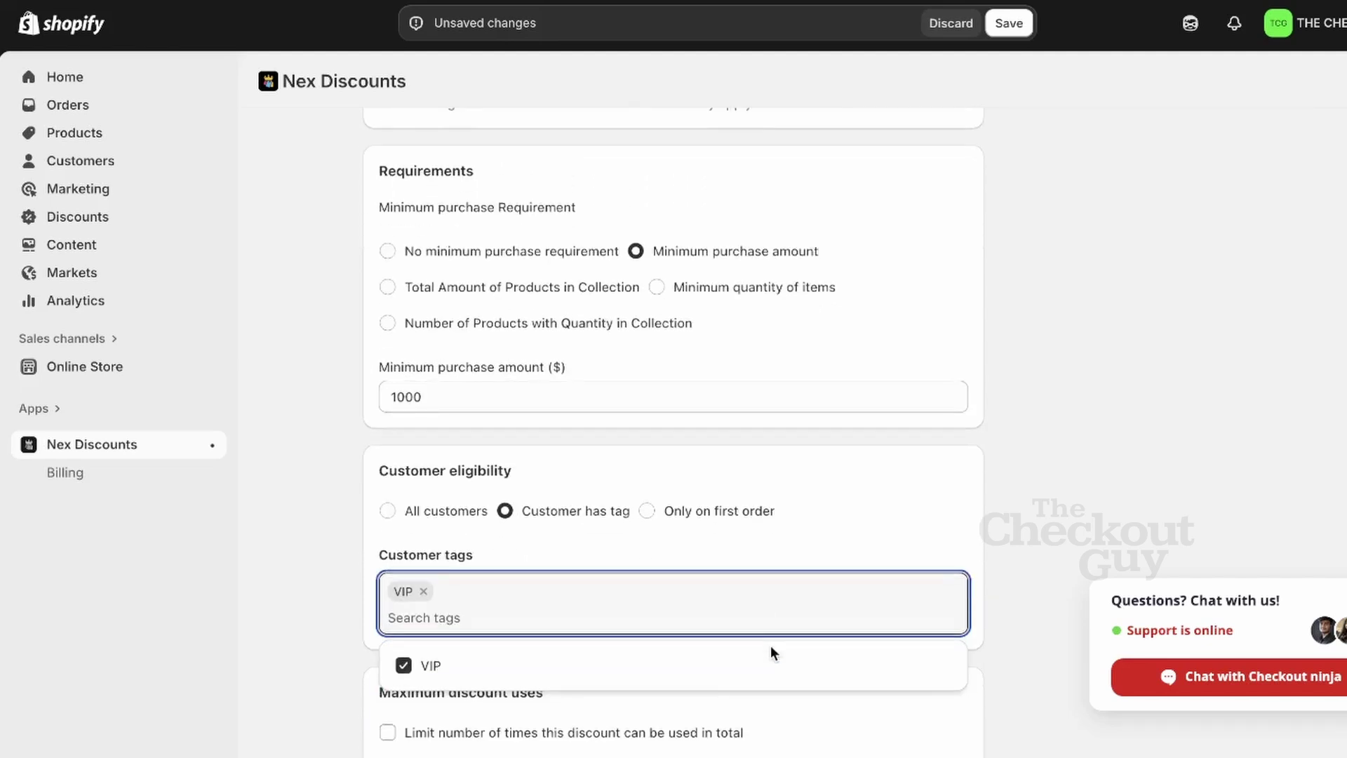
{"action": "left_click", "coordinate": [1006, 701]}
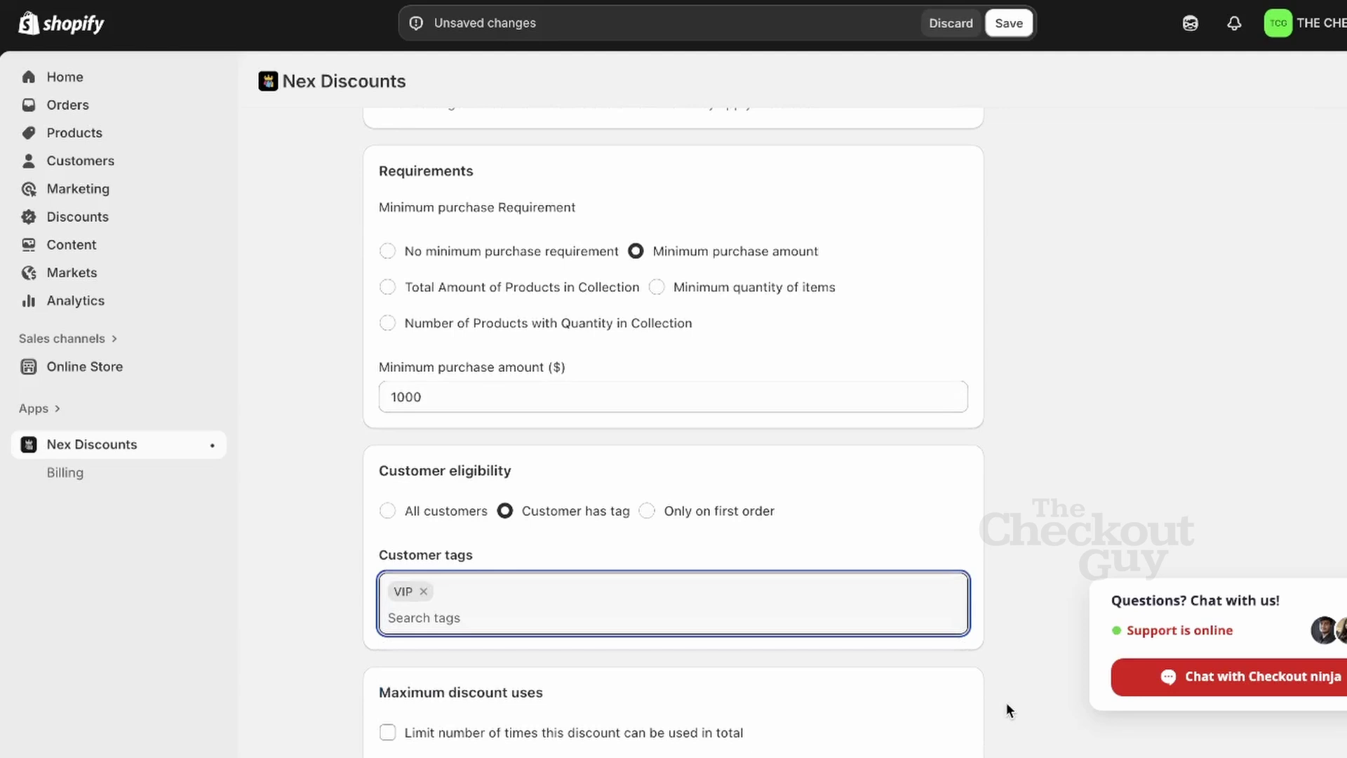
Step: Select the limit on the discount's total number of uses, review the settings and save the discount
{"action": "left_click", "coordinate": [584, 739]}
{"action": "scroll", "coordinate": [691, 707], "scroll_direction": "down", "scroll_amount": 1}
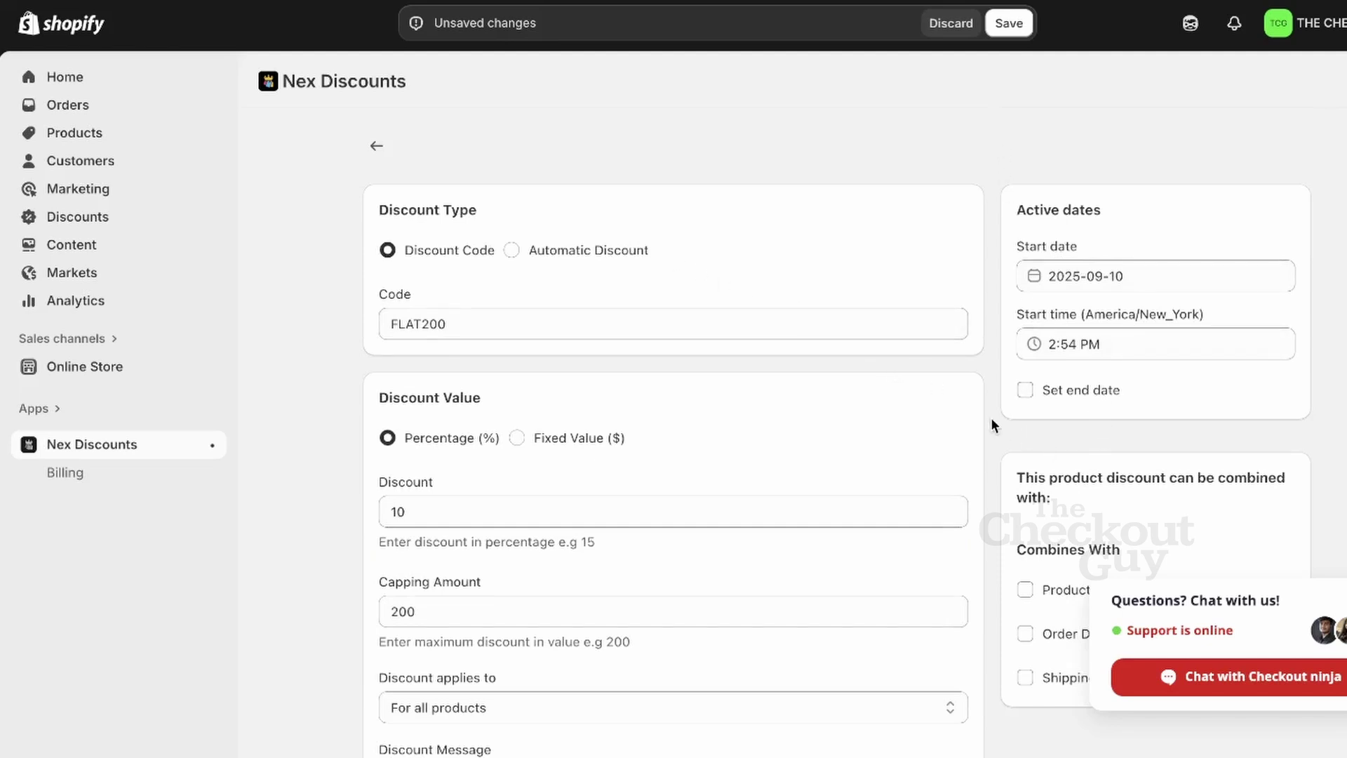
{"action": "scroll", "coordinate": [991, 418], "scroll_direction": "down", "scroll_amount": 4}
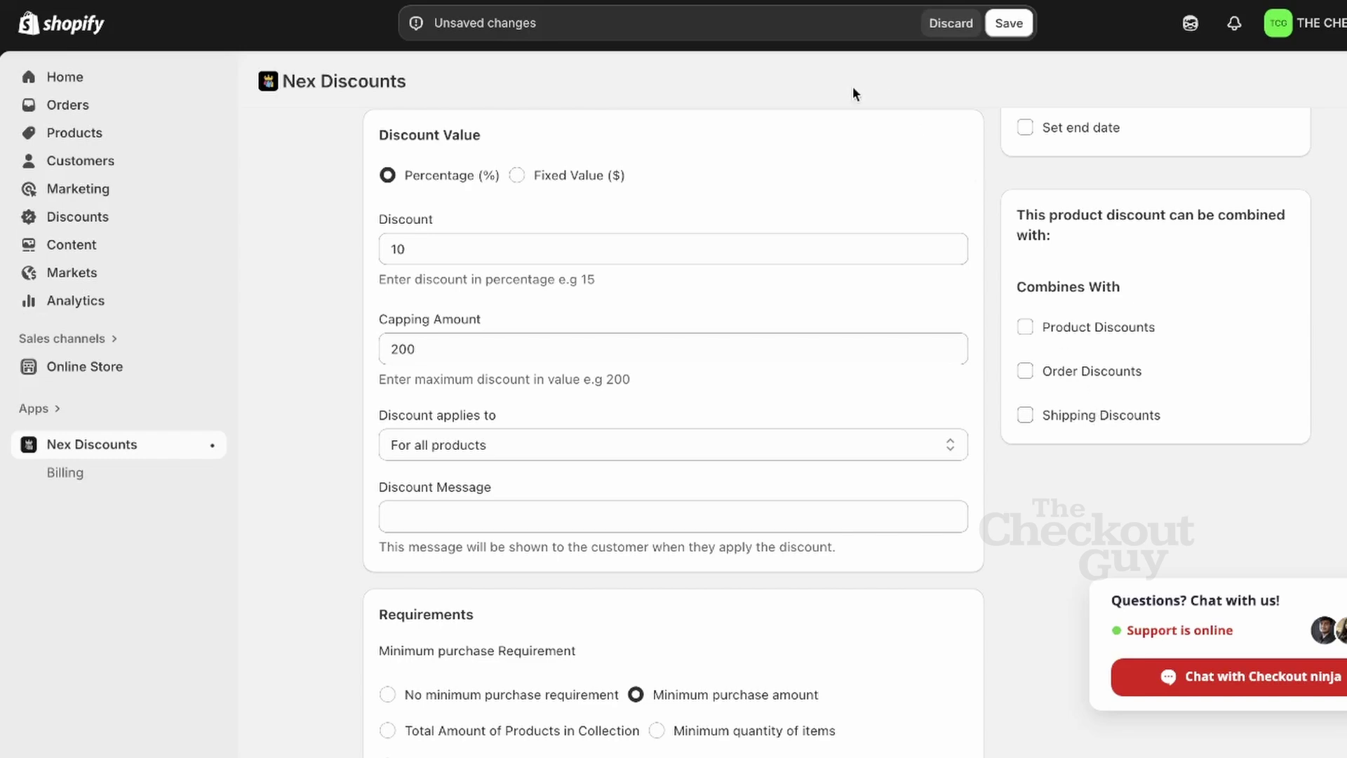
{"action": "left_click", "coordinate": [1007, 25]}
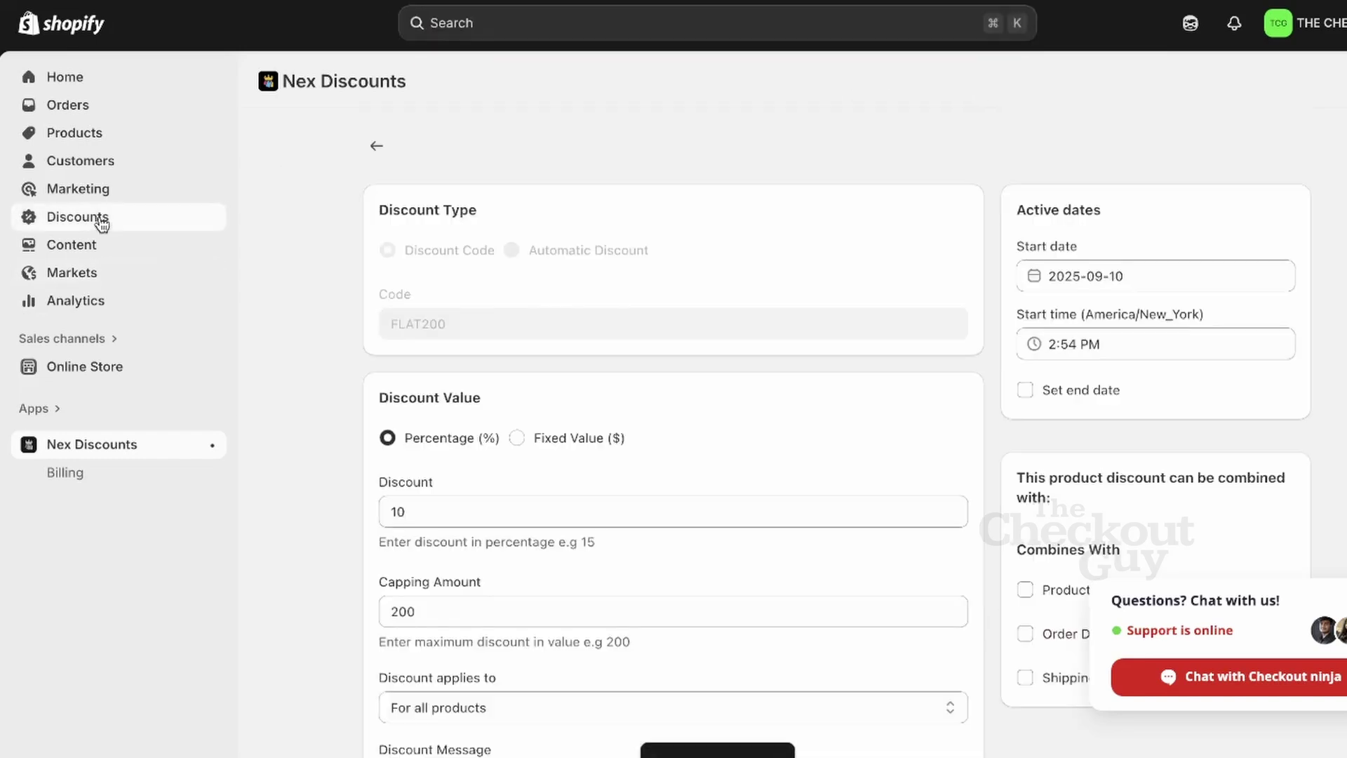
Step: View the discounts list, then check the first listed customer's record for the VIP tag and copy that customer's email address
{"action": "left_click", "coordinate": [99, 219]}
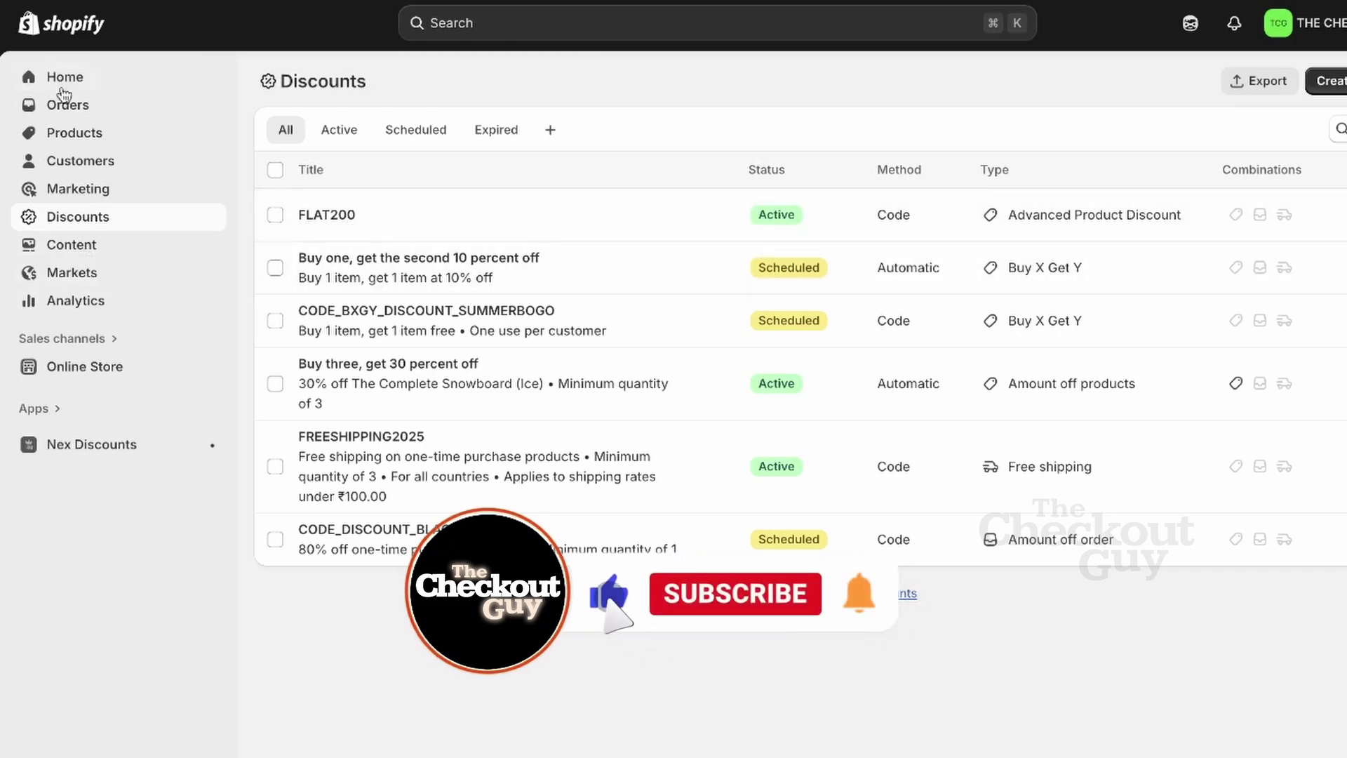
{"action": "left_click", "coordinate": [166, 161]}
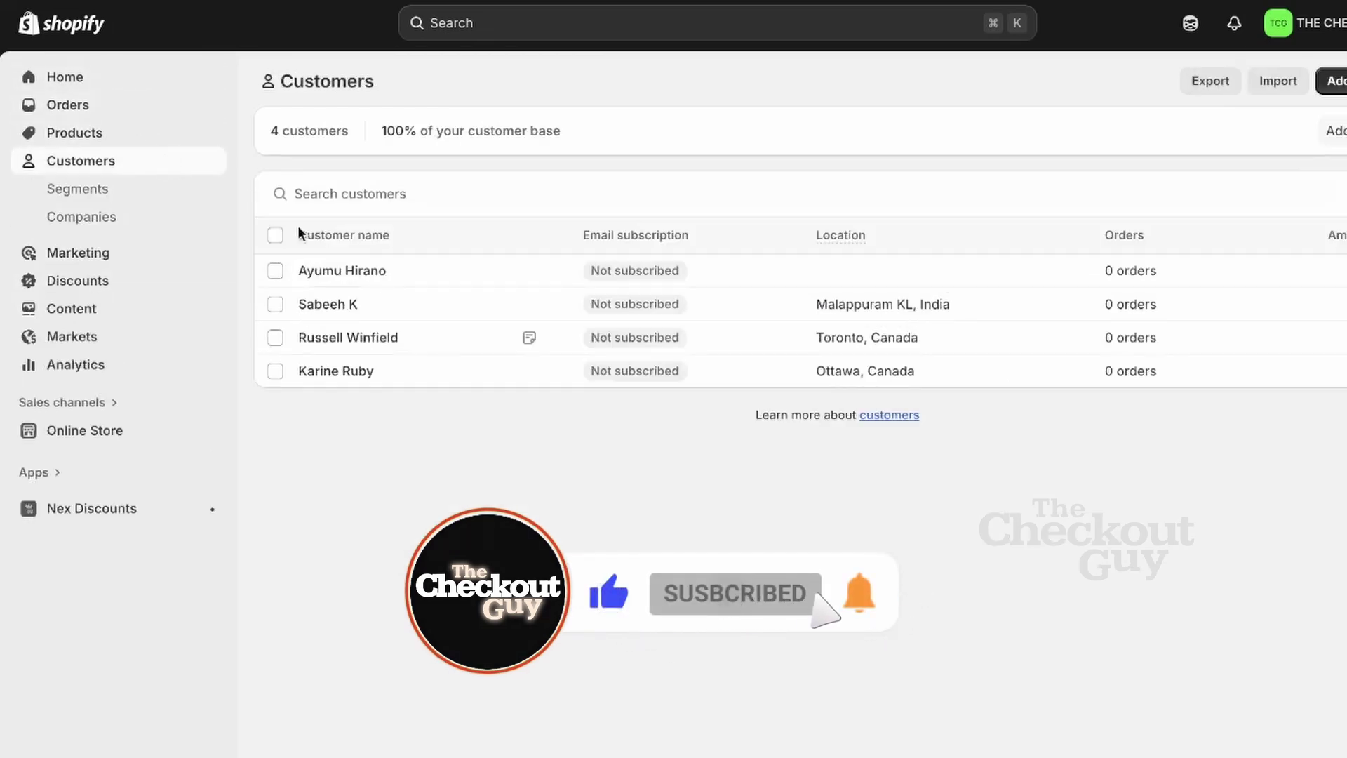
{"action": "left_click", "coordinate": [381, 278]}
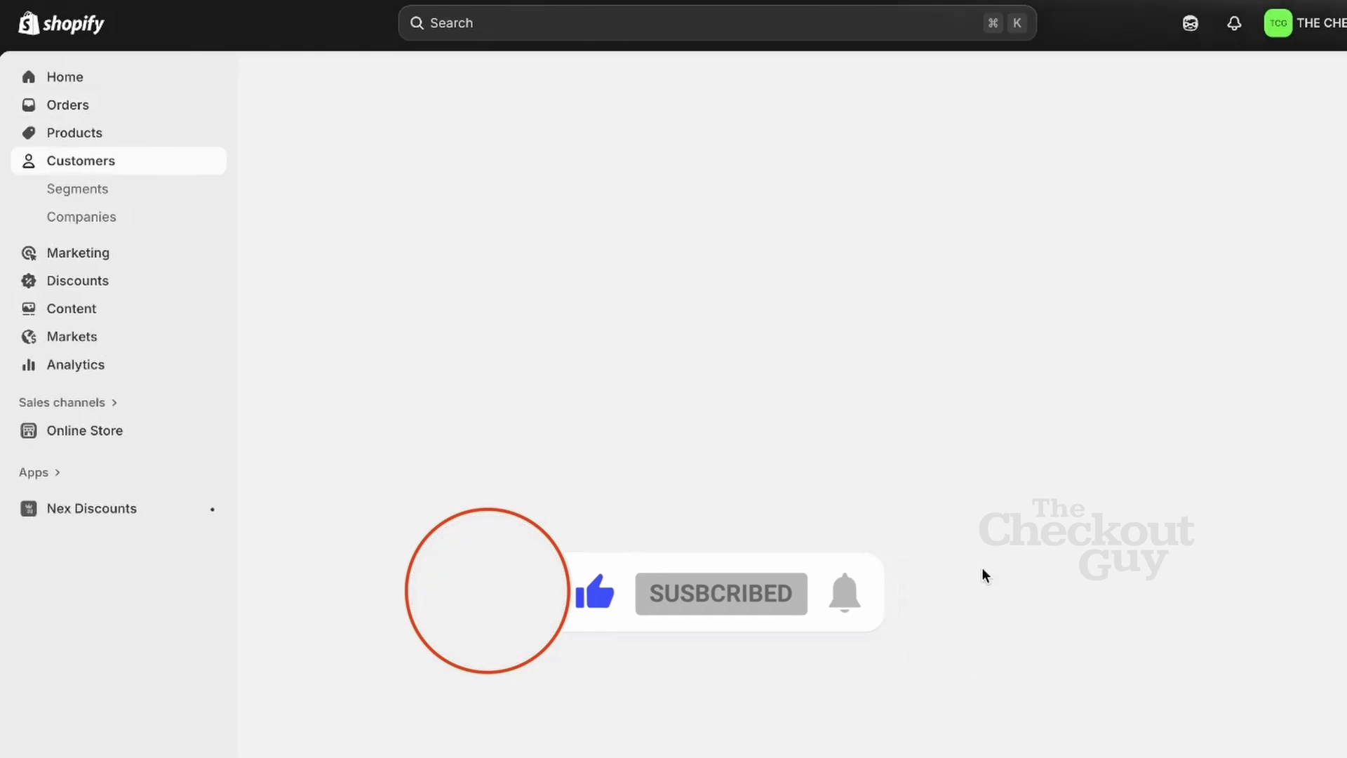
{"action": "scroll", "coordinate": [981, 567], "scroll_direction": "down", "scroll_amount": 2}
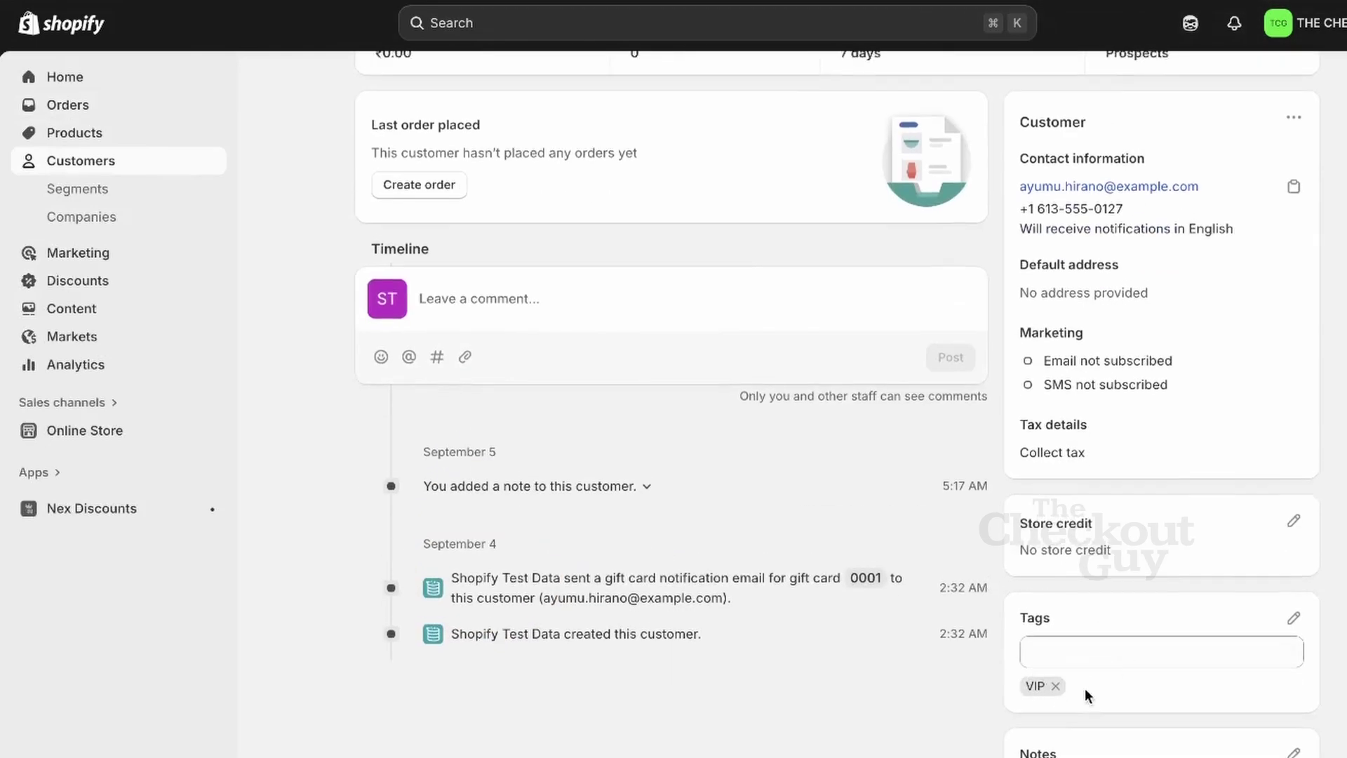
{"action": "scroll", "coordinate": [1084, 688], "scroll_direction": "up", "scroll_amount": 2}
{"action": "left_click", "coordinate": [1289, 287]}
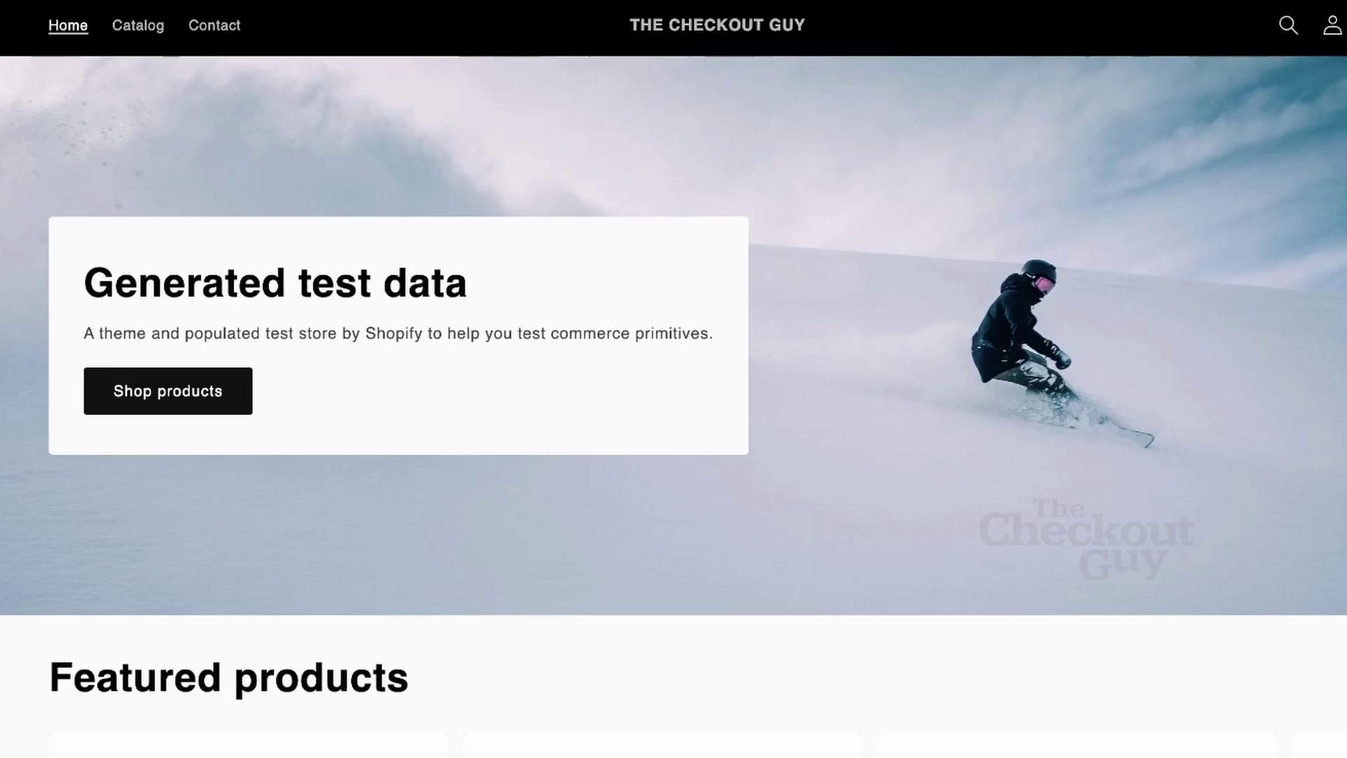
Step: In the storefront, start an immediate purchase of The Collection Snowboard: Liquid and activate the discount code field at checkout
{"action": "left_click", "coordinate": [160, 385]}
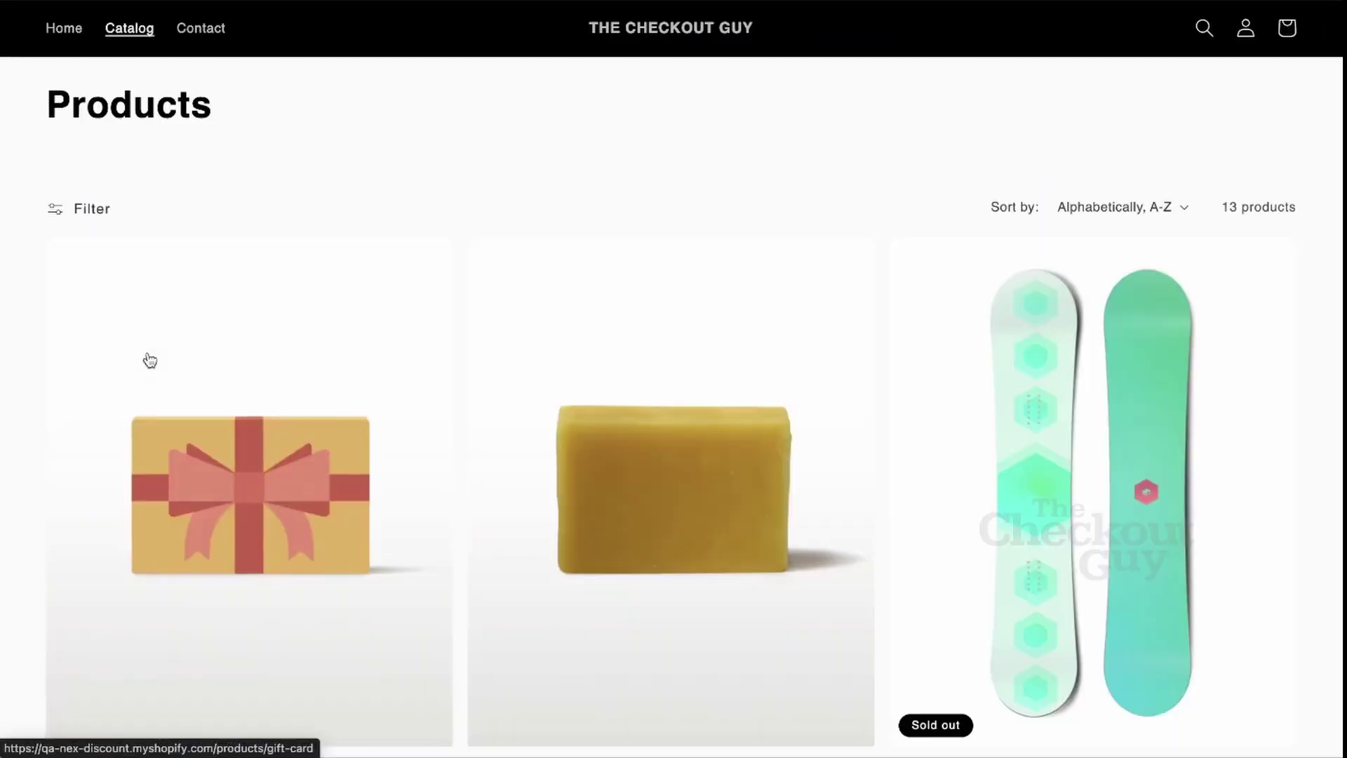
{"action": "scroll", "coordinate": [574, 463], "scroll_direction": "down", "scroll_amount": 8}
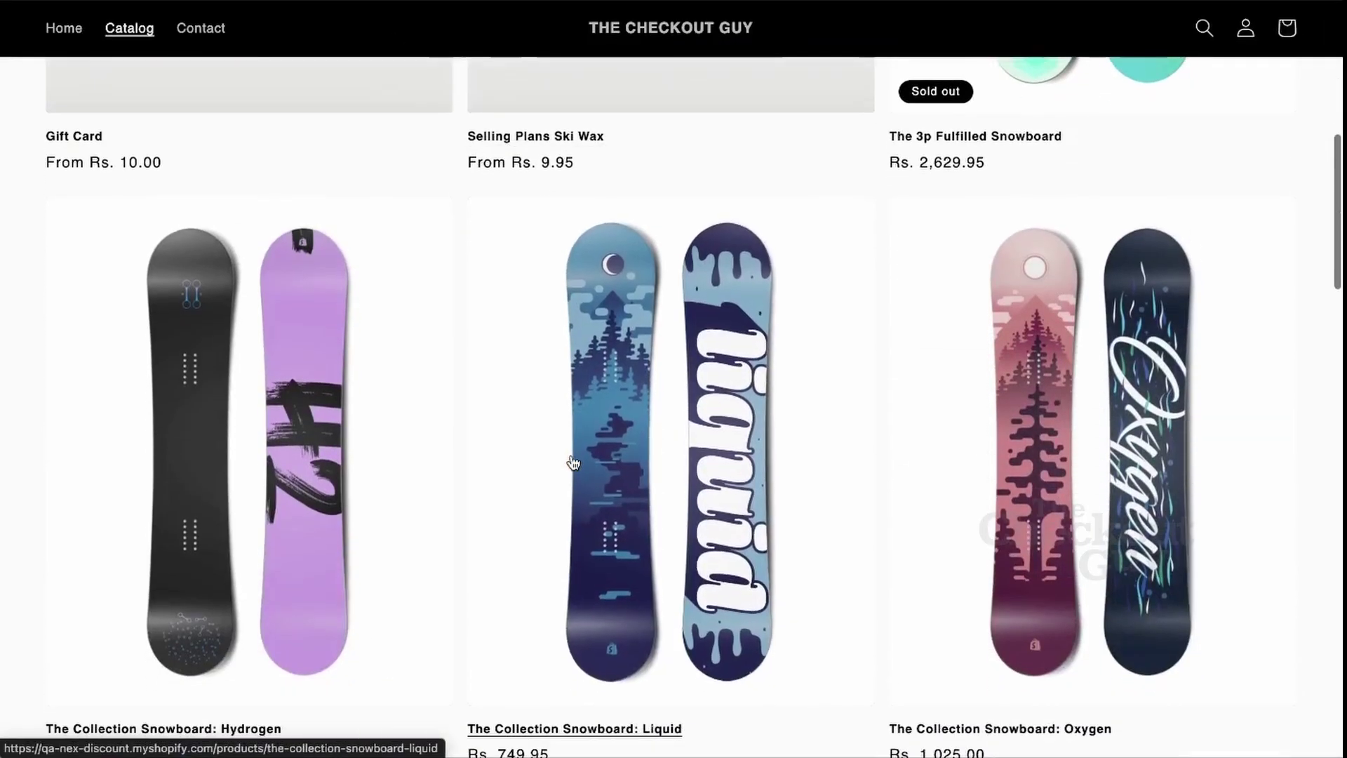
{"action": "scroll", "coordinate": [573, 462], "scroll_direction": "down", "scroll_amount": 2}
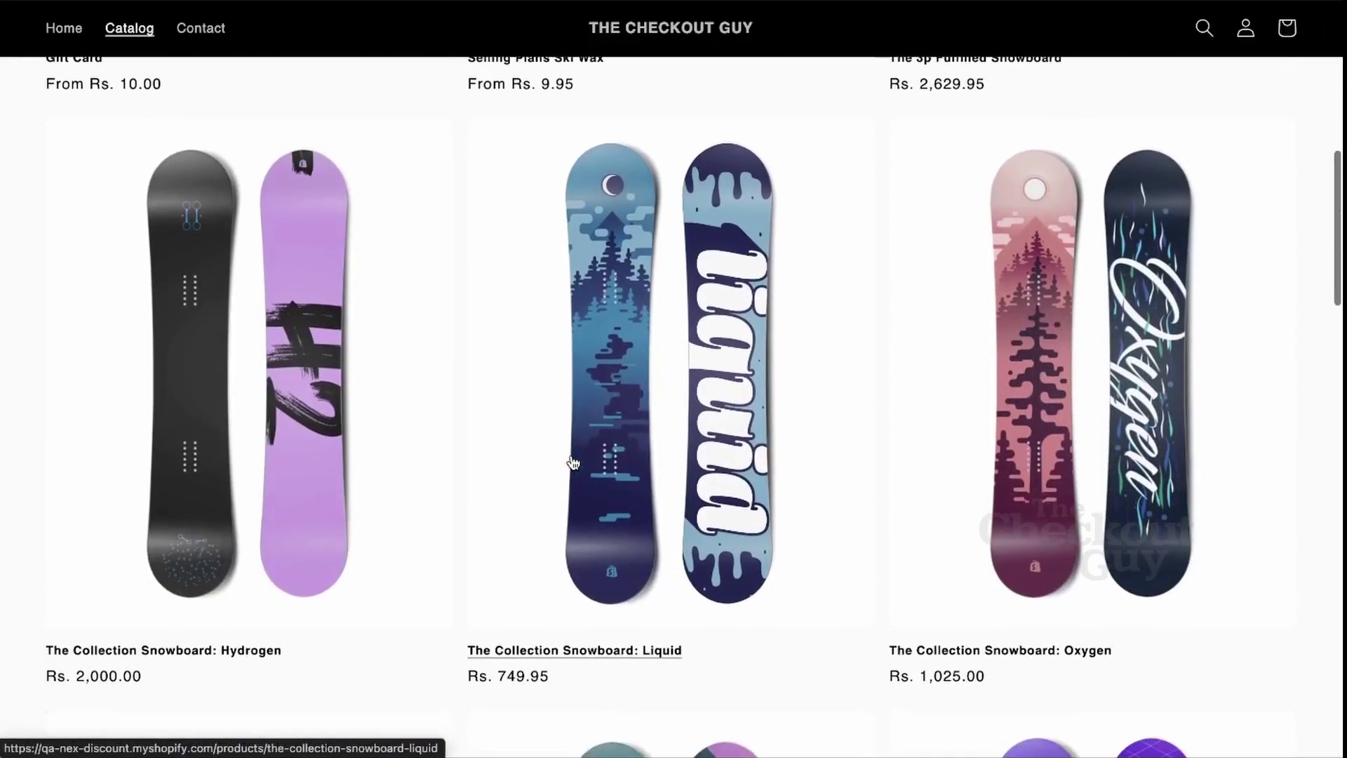
{"action": "left_click", "coordinate": [611, 440]}
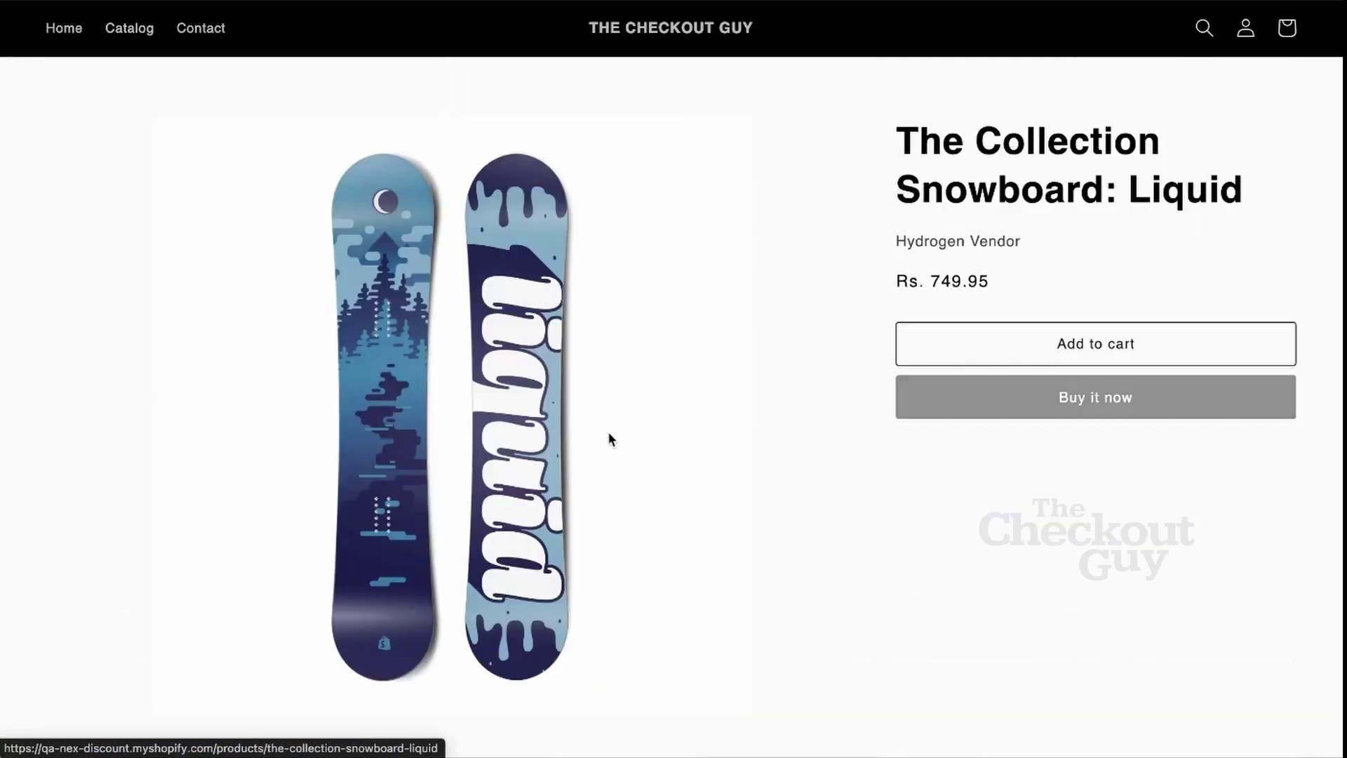
{"action": "left_click", "coordinate": [1127, 404]}
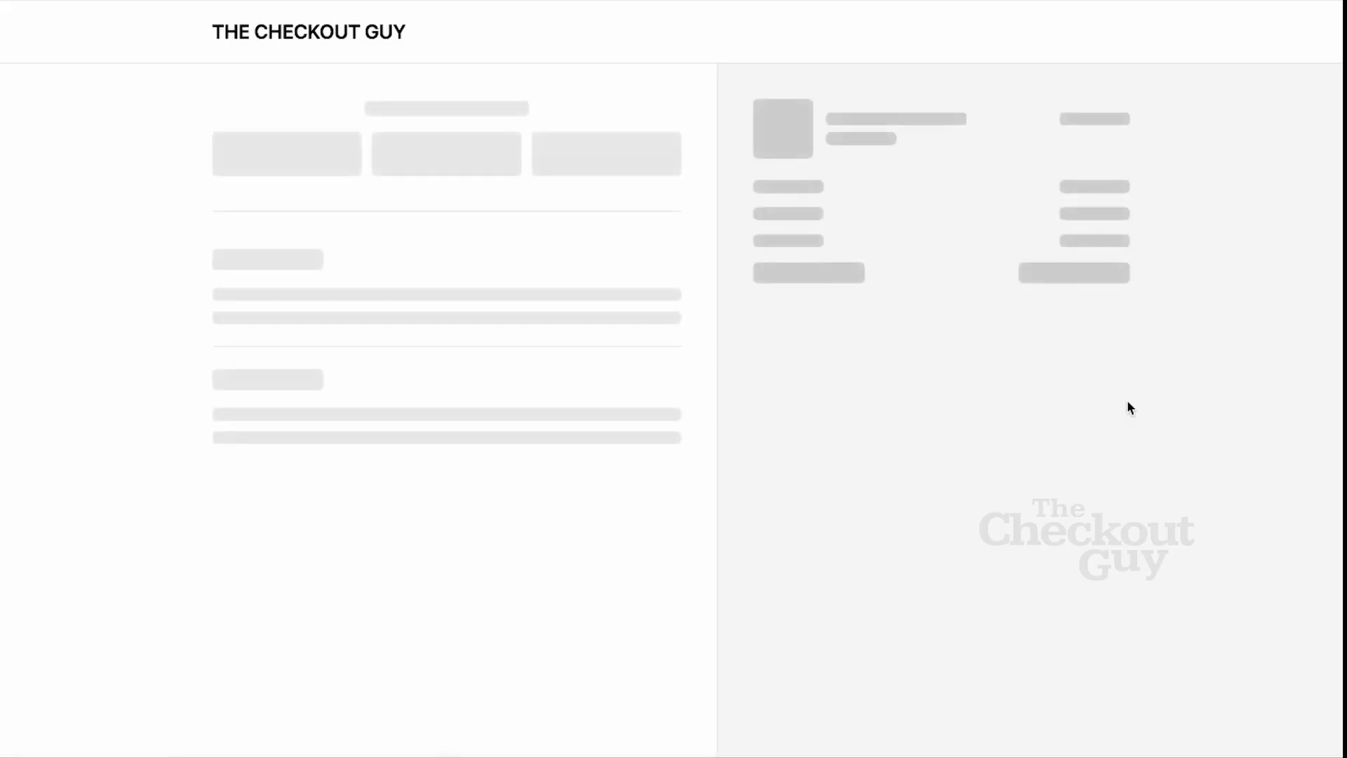
{"action": "left_click", "coordinate": [916, 209]}
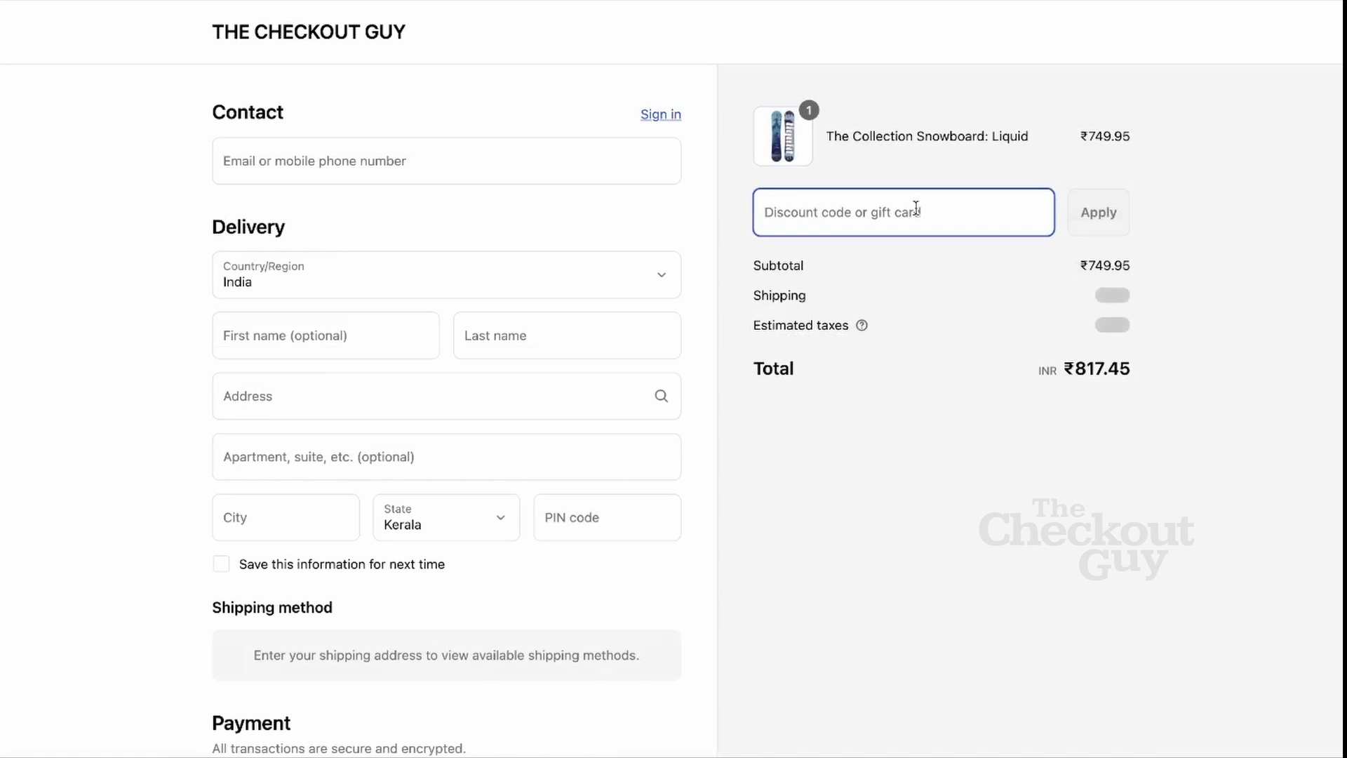
{"action": "type", "text": "SAVE2"}
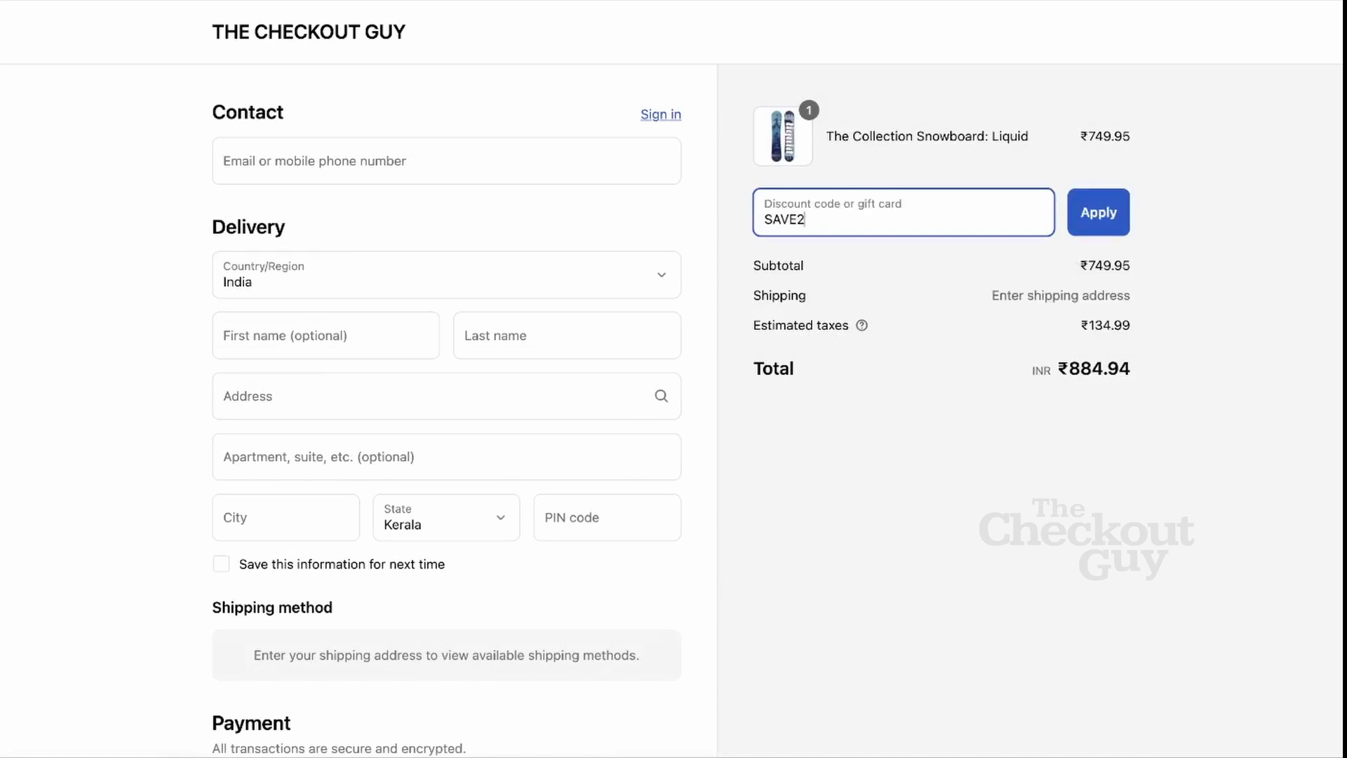
{"action": "key", "text": "BackSpace"}
{"action": "key", "text": "BackSpace"}
{"action": "key", "text": "BackSpace"}
{"action": "key", "text": "BackSpace"}
{"action": "key", "text": "BackSpace"}
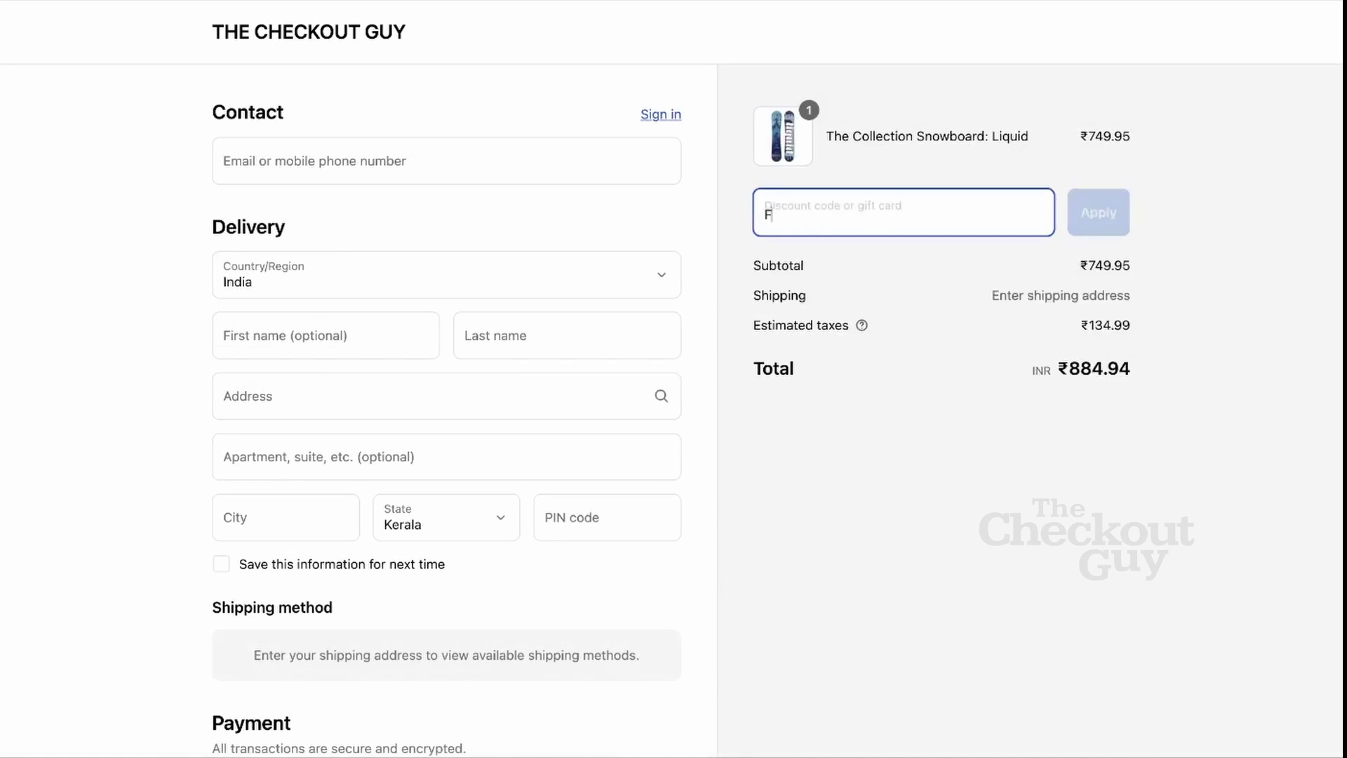
Step: Try to apply the discount code FLAT200 to the order without contact details
{"action": "type", "text": "FLAT200"}
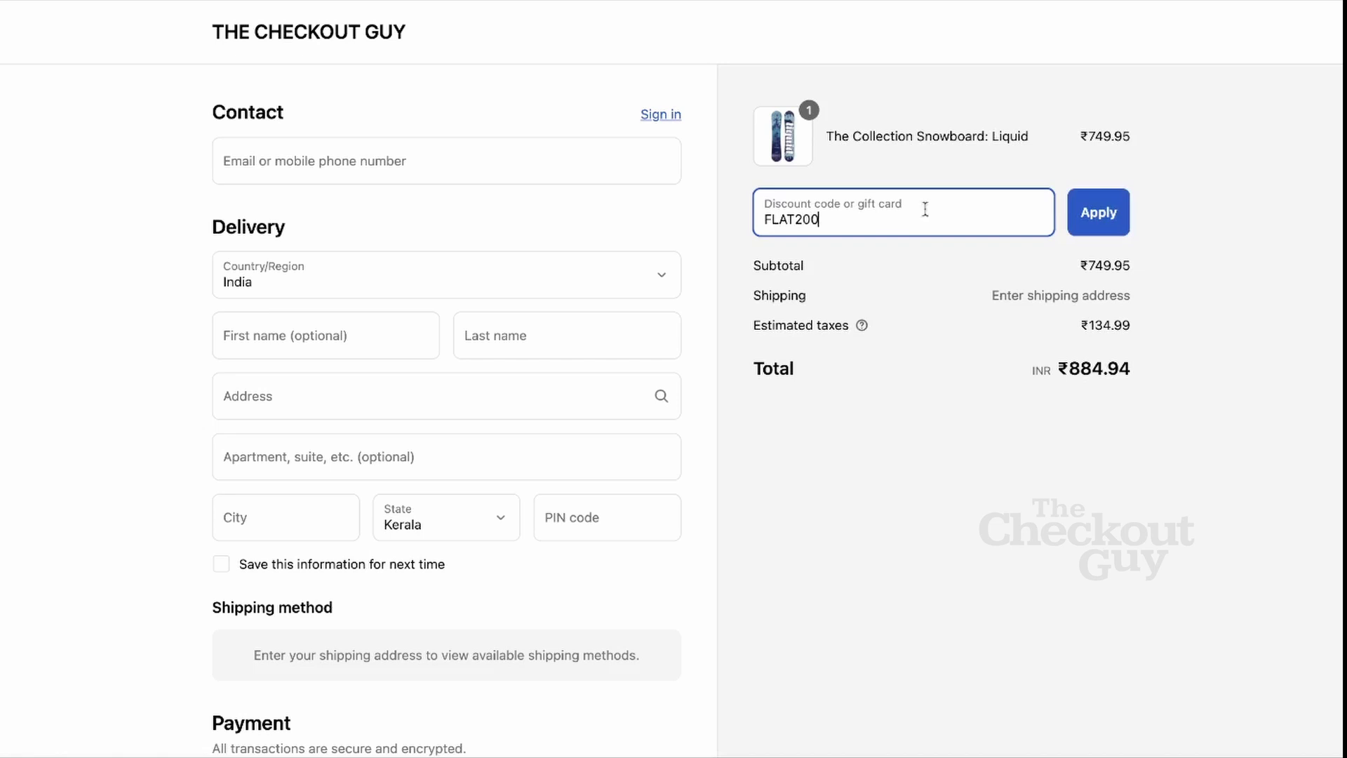
{"action": "left_click", "coordinate": [1086, 219]}
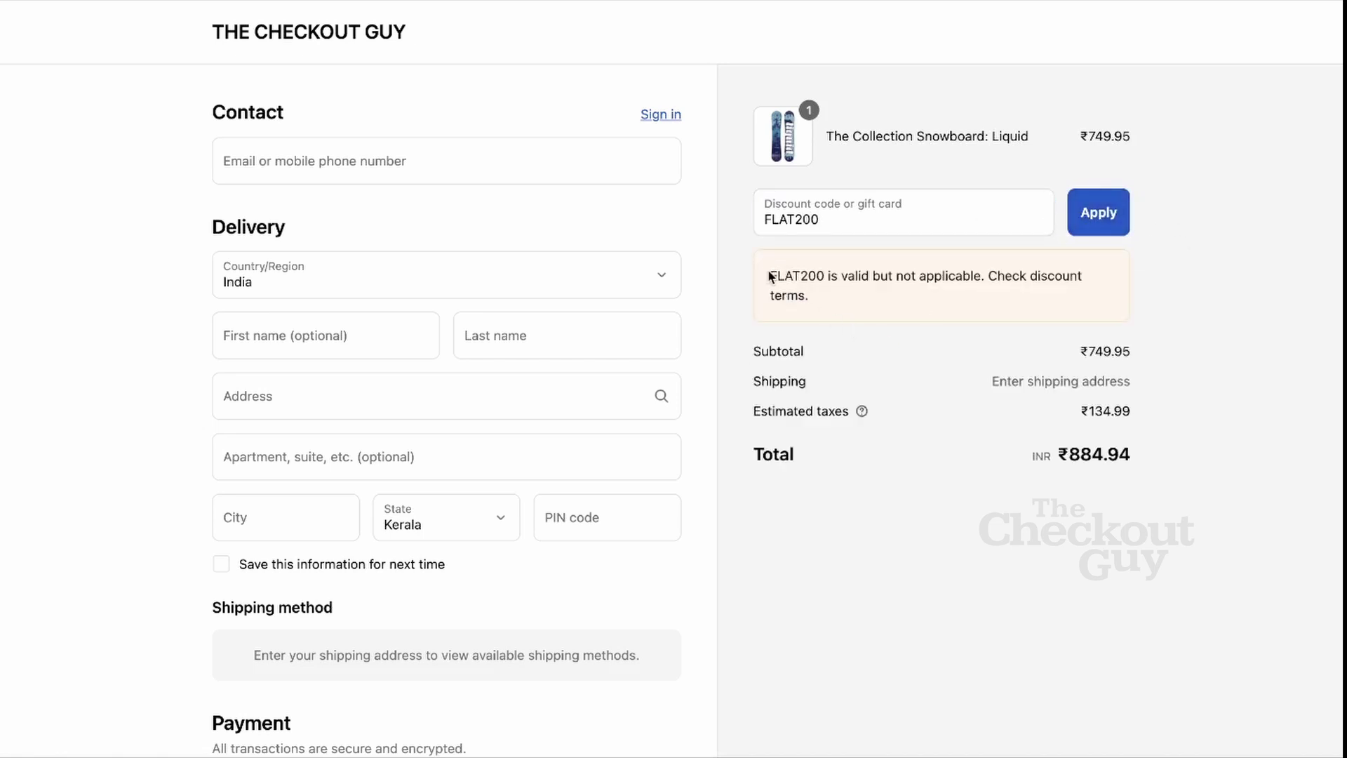
Step: Paste the copied customer's email address as the checkout contact and apply the discount code FLAT200 again
{"action": "left_click", "coordinate": [484, 155]}
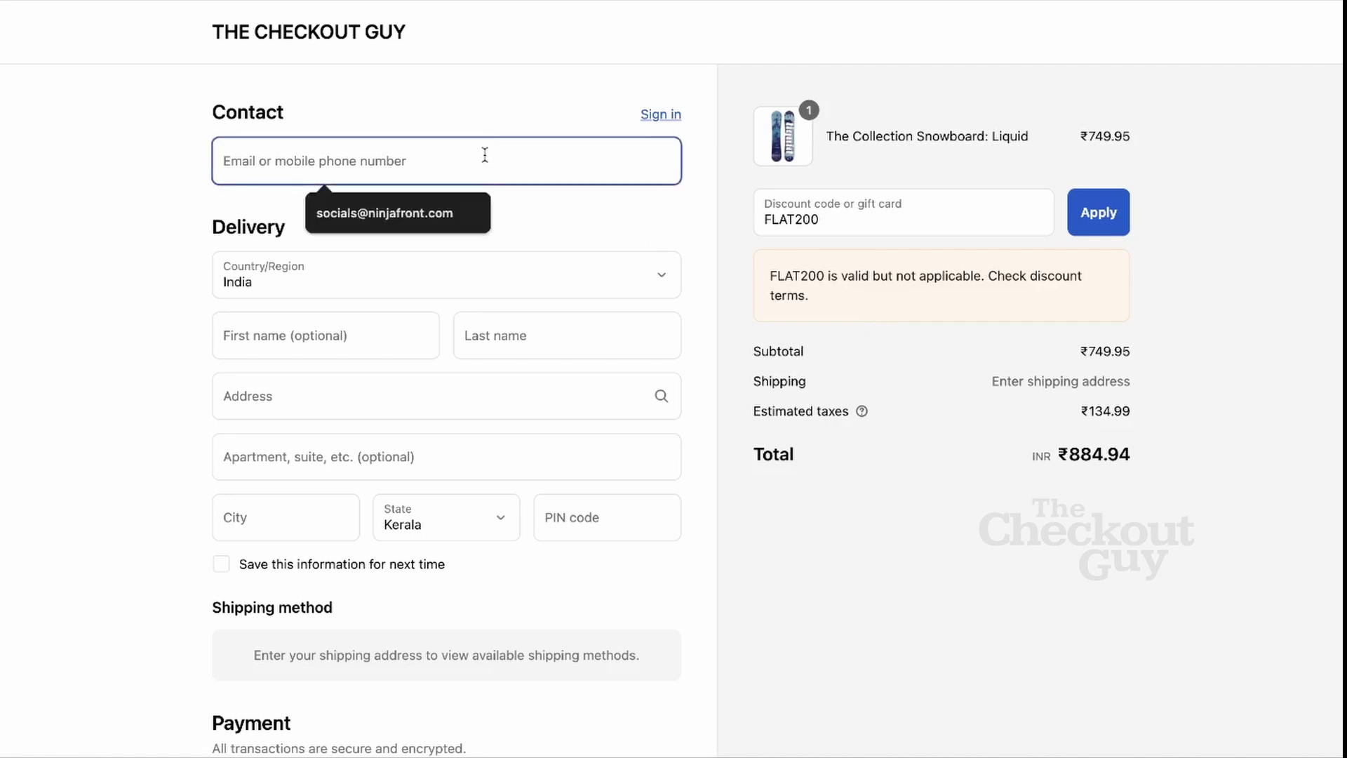
{"action": "key", "text": "super+v"}
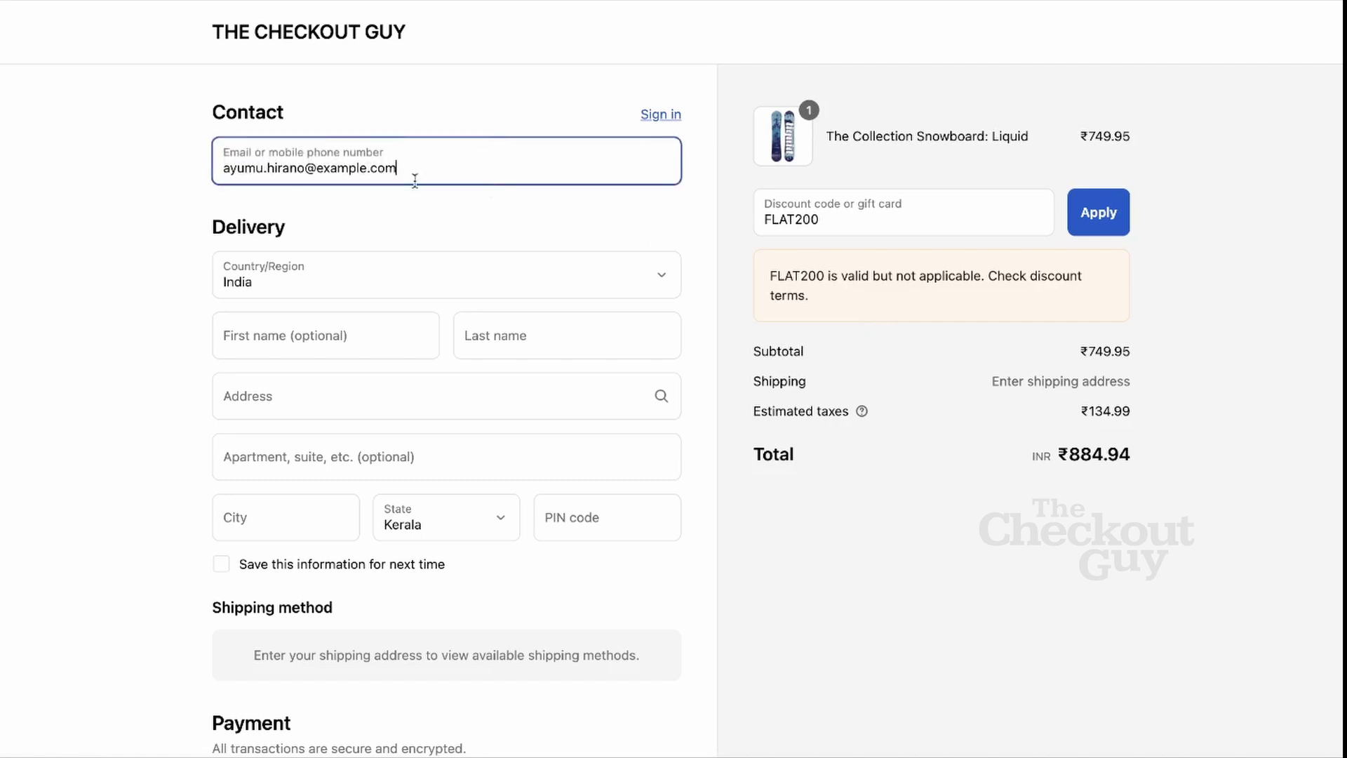
{"action": "left_click", "coordinate": [1101, 217]}
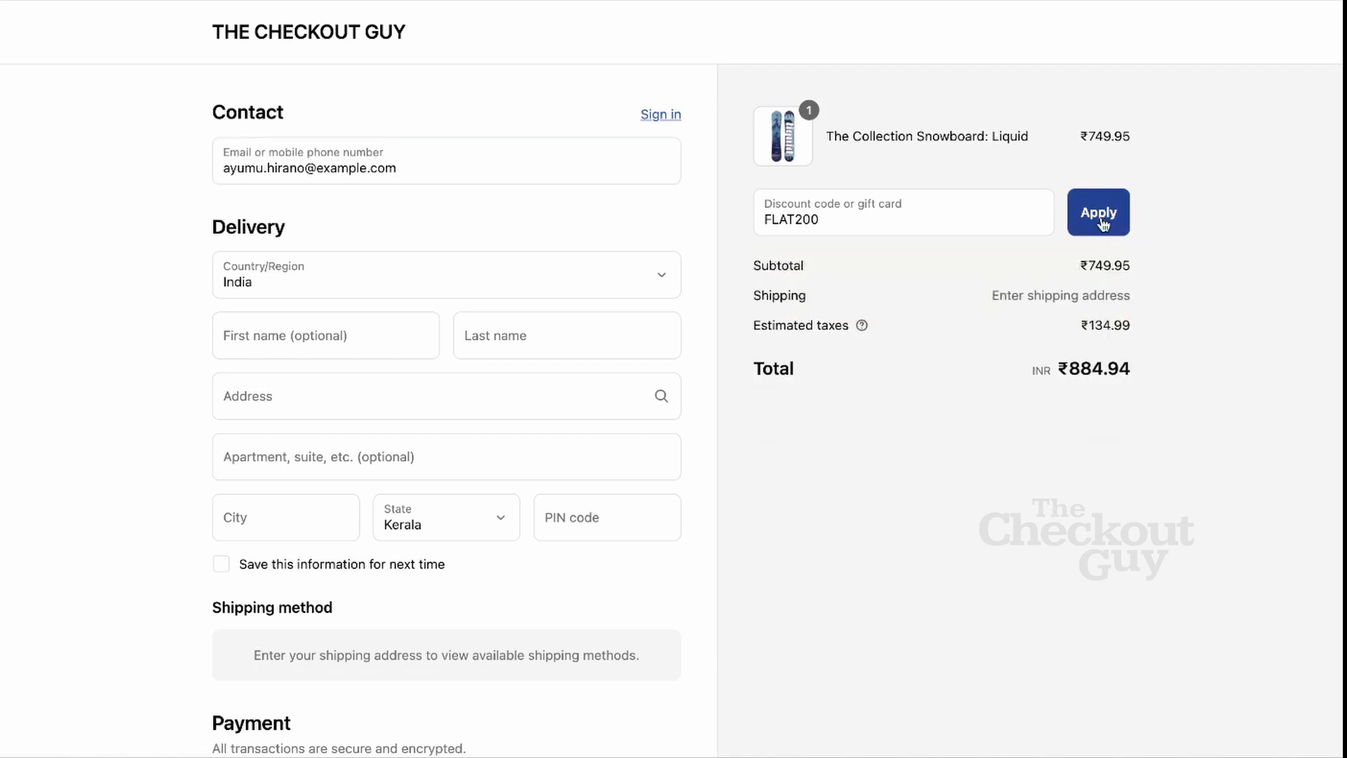
Step: Retry FLAT200 on the Liquid snowboard order, then return to the catalog and start an immediate purchase of The Collection Snowboard: Oxygen
{"action": "left_click", "coordinate": [1101, 220]}
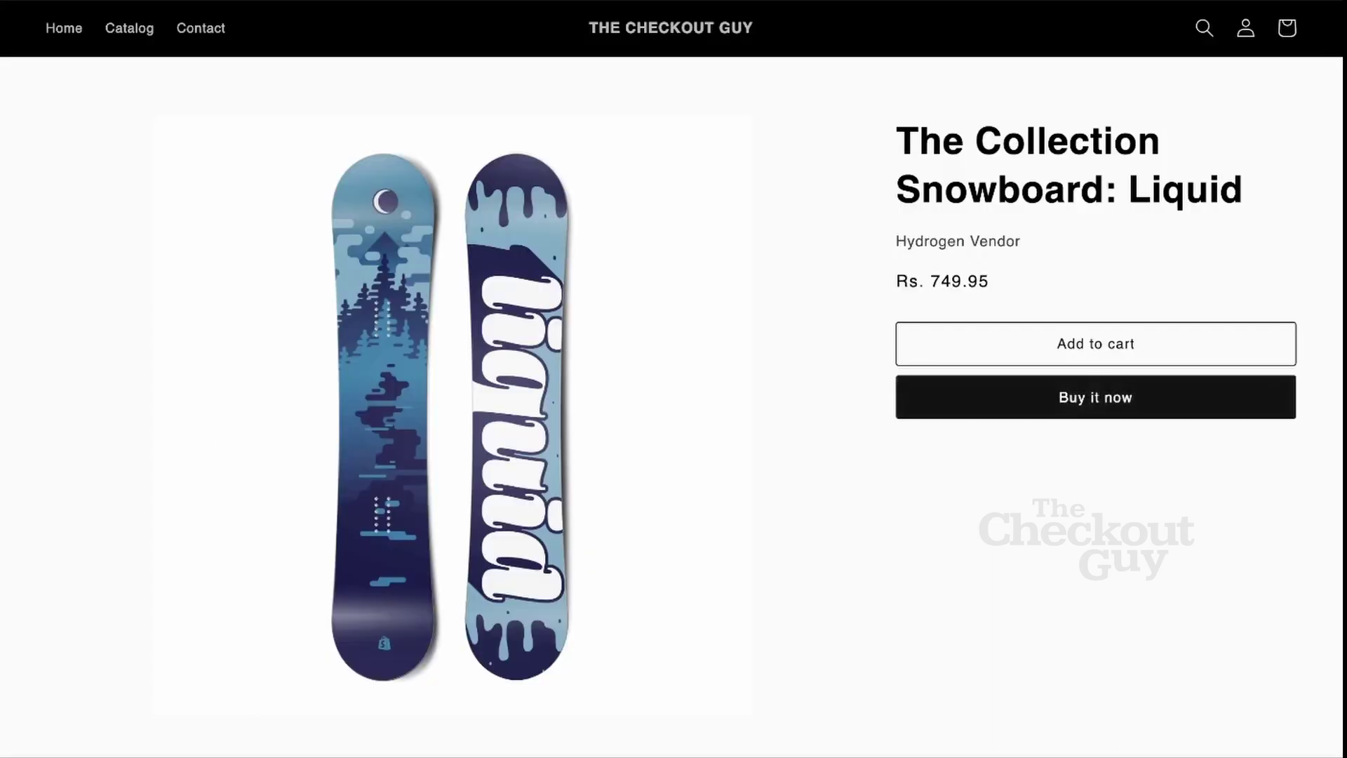
{"action": "left_click", "coordinate": [20, 1]}
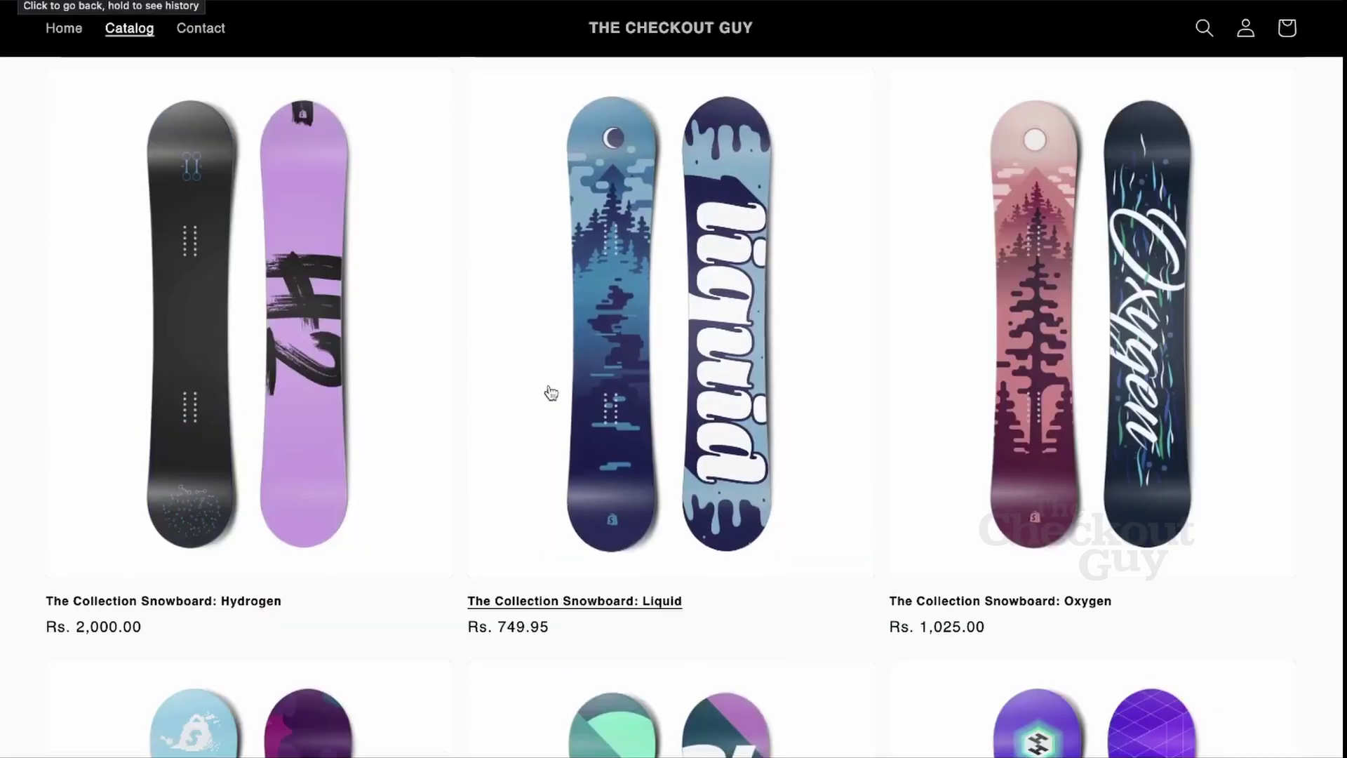
{"action": "scroll", "coordinate": [551, 392], "scroll_direction": "down", "scroll_amount": 3}
{"action": "left_click", "coordinate": [977, 213]}
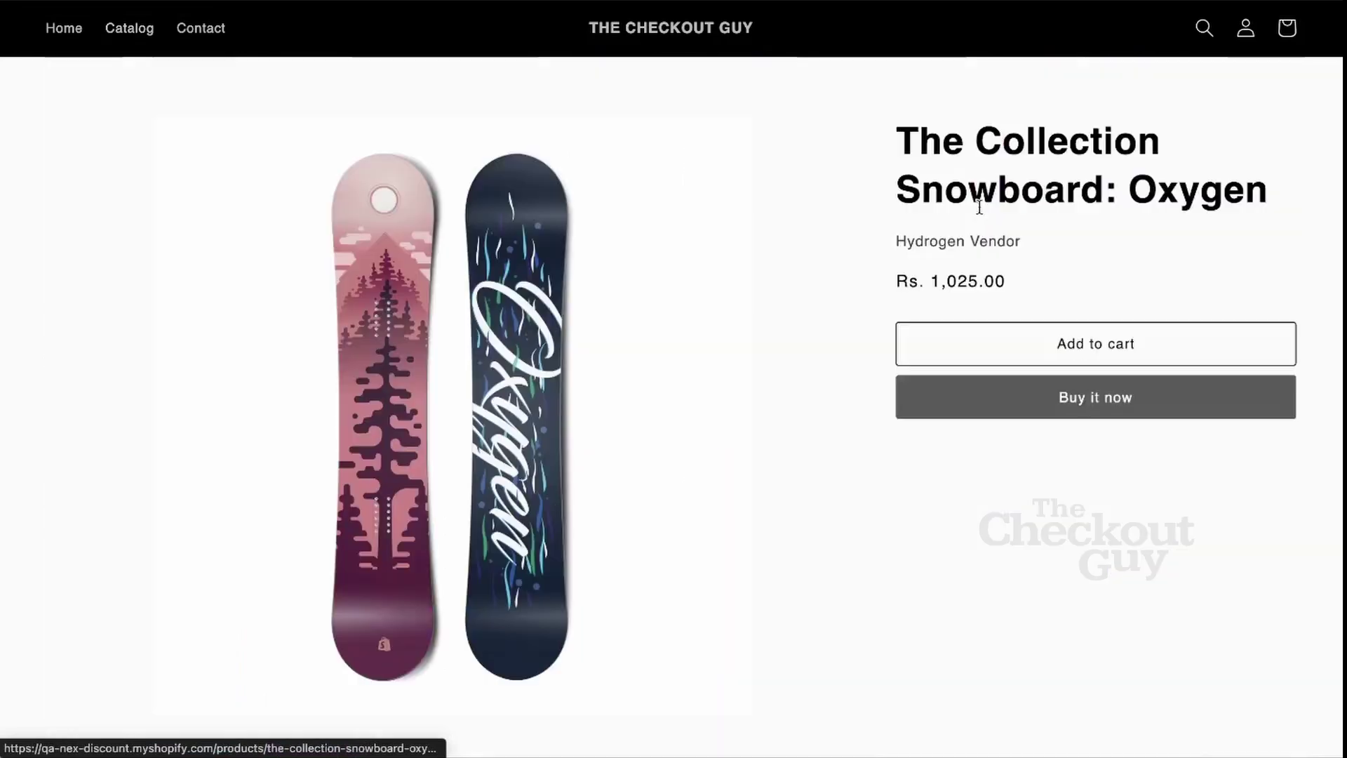
{"action": "left_click", "coordinate": [1051, 407]}
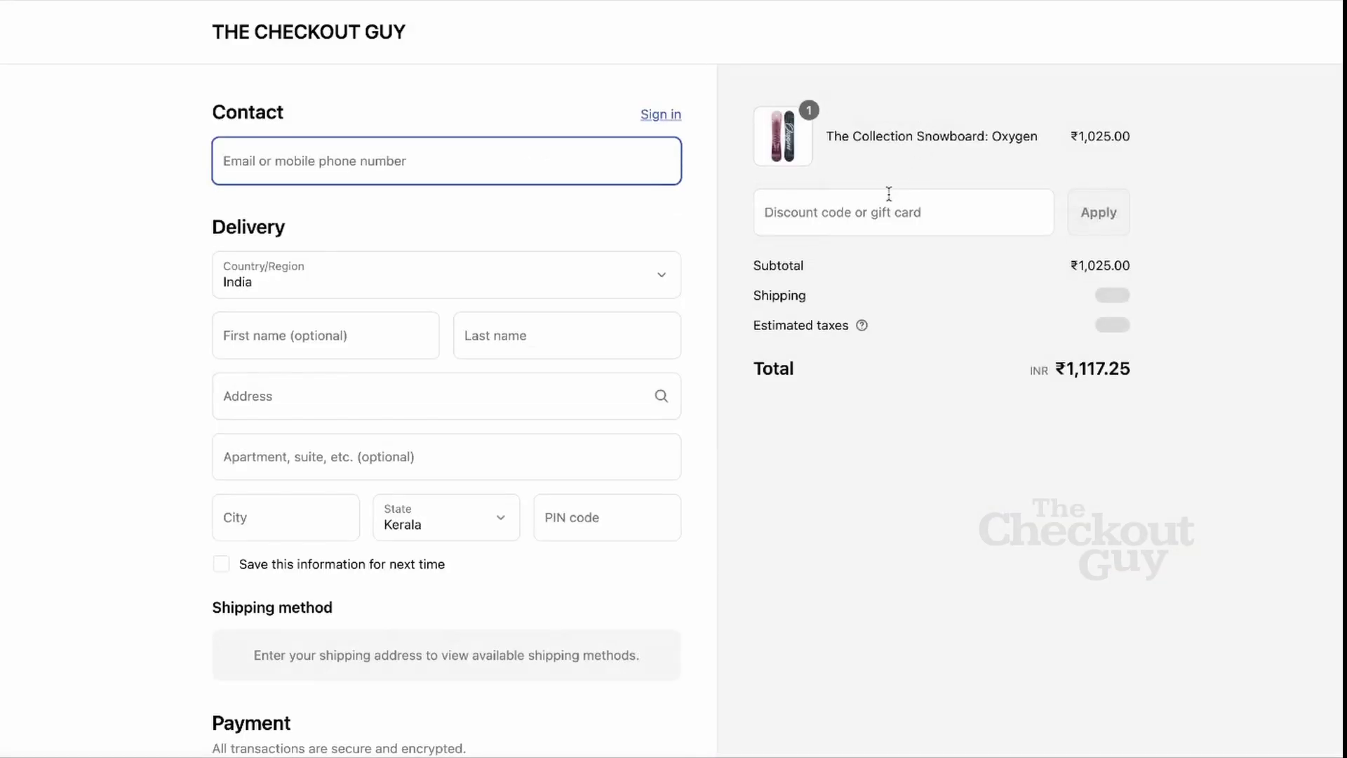
Step: Try to apply the discount code FLAT200 to the Oxygen snowboard order without contact details
{"action": "left_click", "coordinate": [877, 217]}
{"action": "type", "text": "FLAT200"}
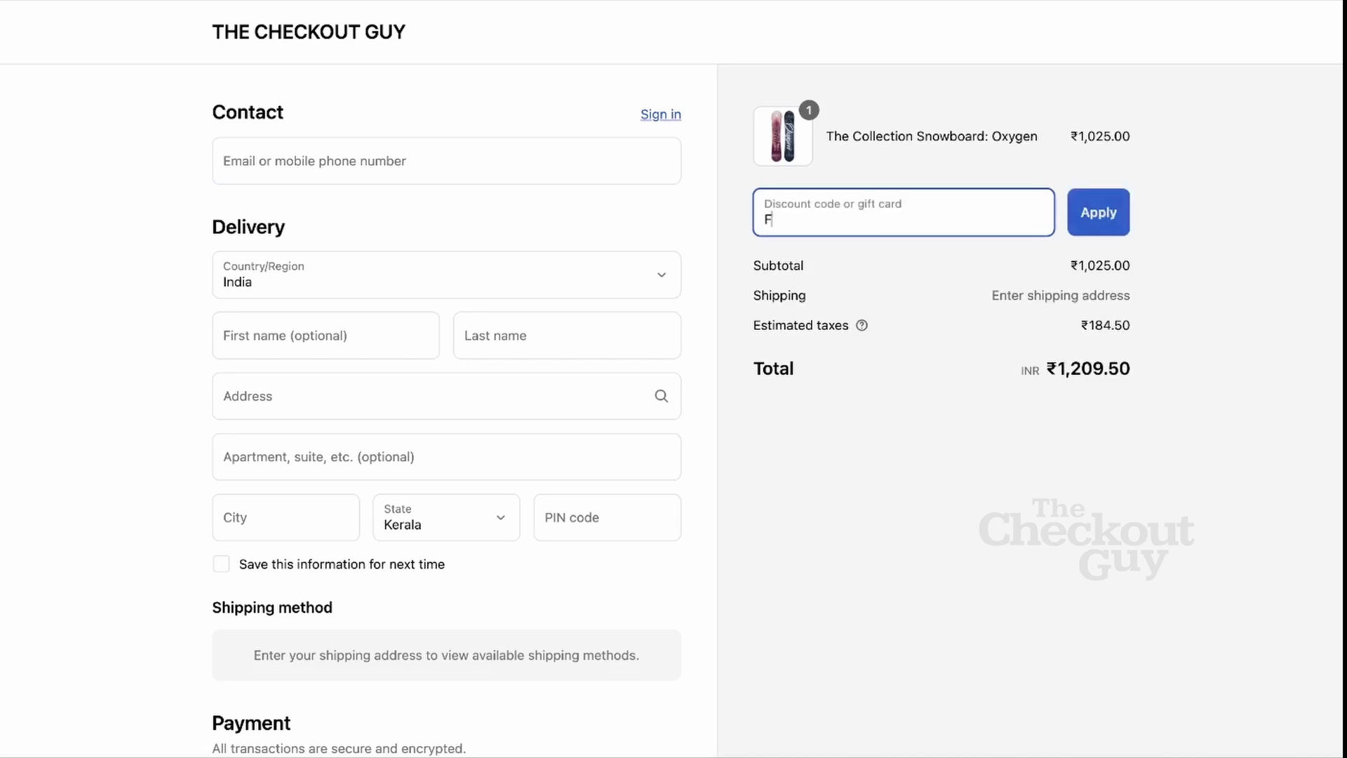
{"action": "left_click", "coordinate": [1114, 220]}
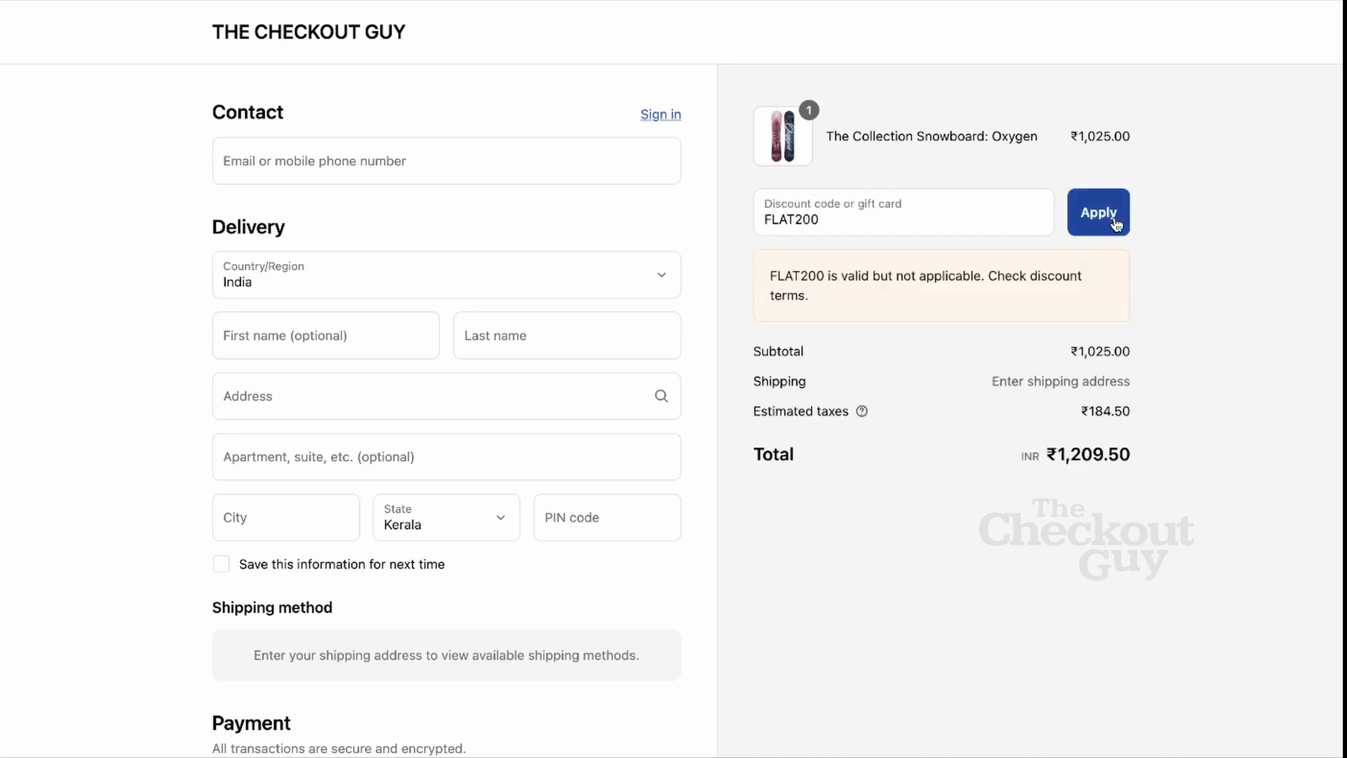
Step: Enter the VIP customer's email address as the checkout contact and reapply FLAT200 to the Oxygen snowboard order
{"action": "left_click", "coordinate": [474, 173]}
{"action": "type", "text": "ayumu.hirano@example.com"}
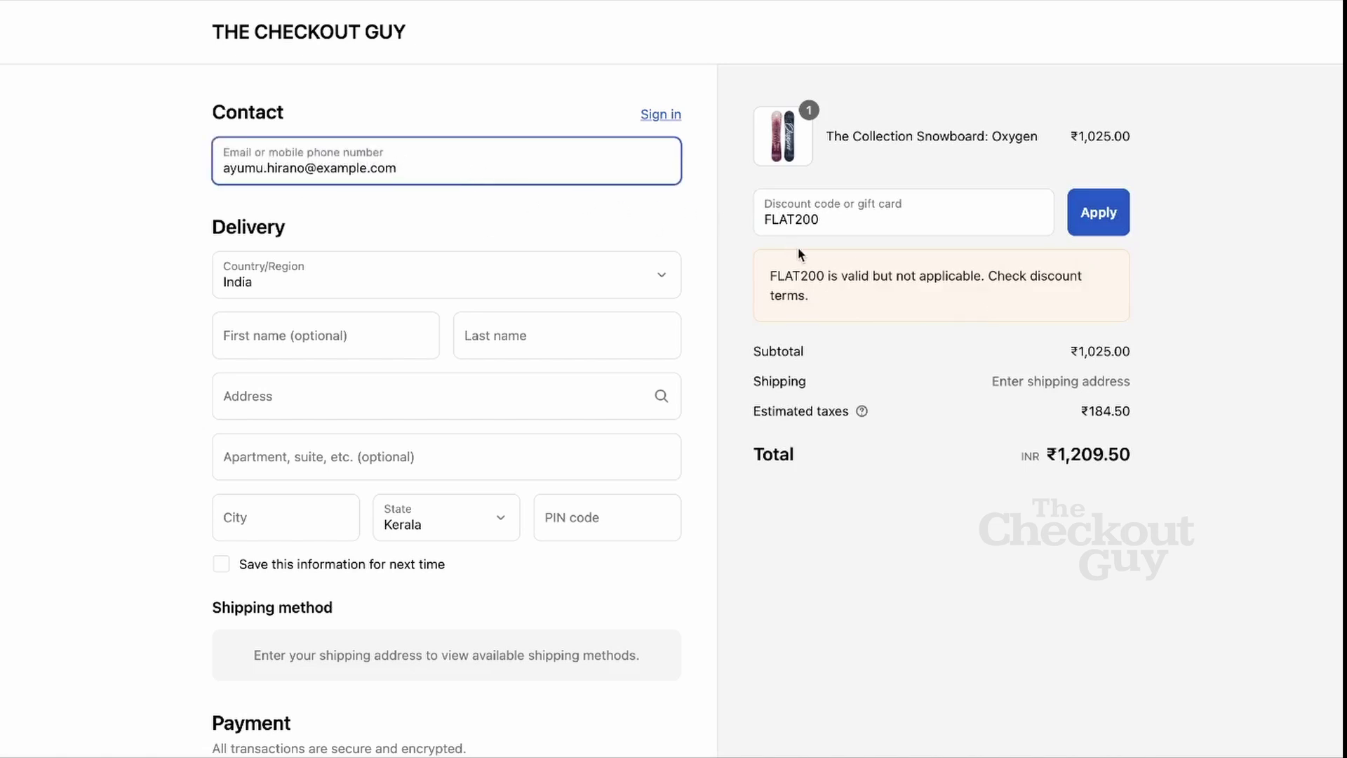
{"action": "left_click", "coordinate": [1101, 217]}
{"action": "left_click", "coordinate": [1102, 217]}
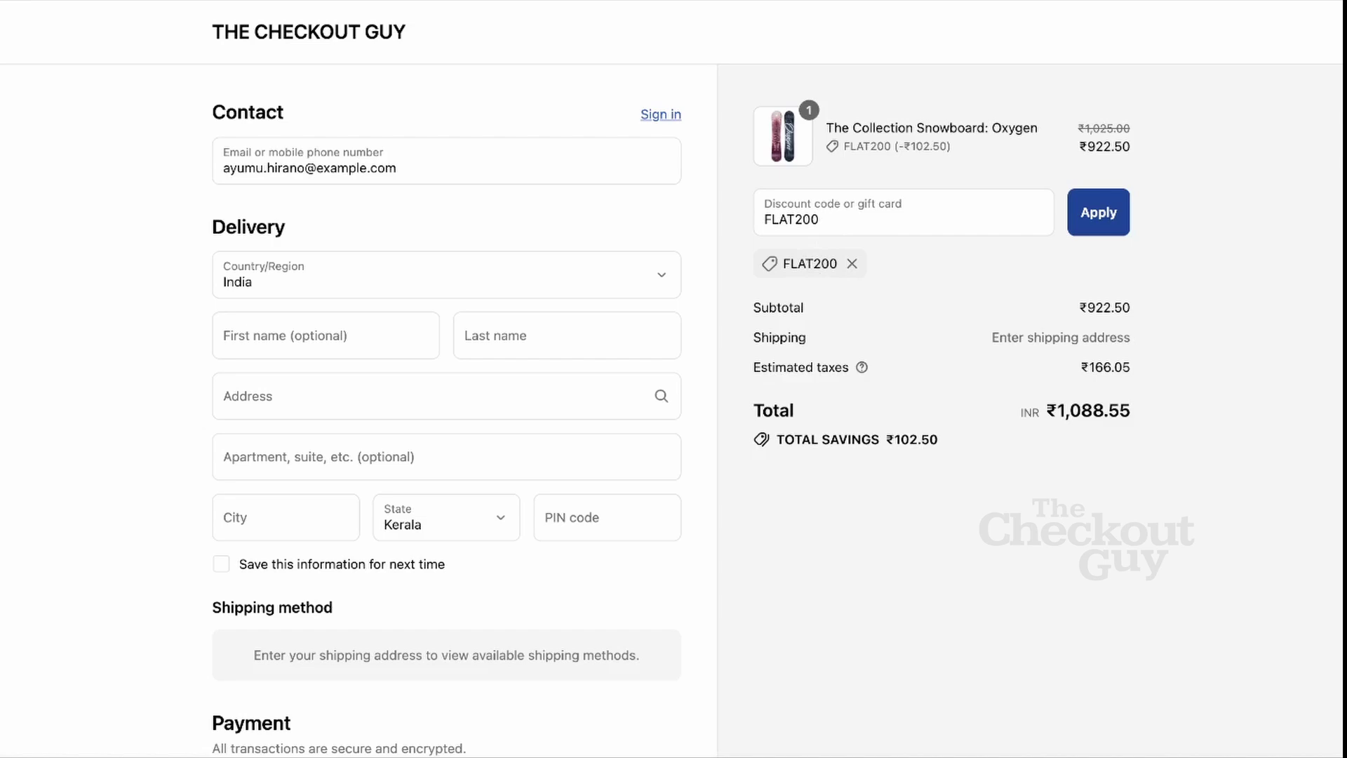
Step: Return to the catalog and start an immediate purchase of The Complete Snowboard in the Ice color
{"action": "left_click", "coordinate": [21, 0]}
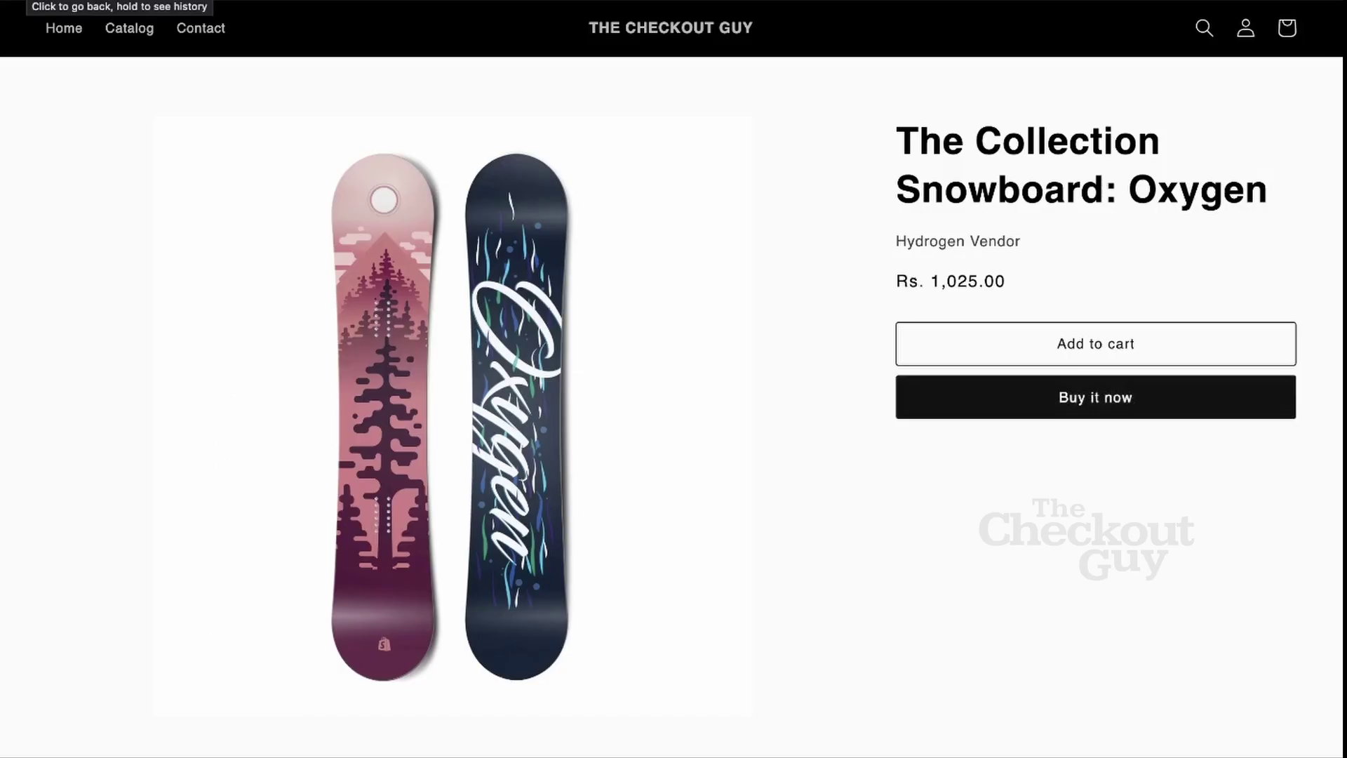
{"action": "left_click", "coordinate": [21, 0]}
{"action": "scroll", "coordinate": [688, 285], "scroll_direction": "down", "scroll_amount": 5}
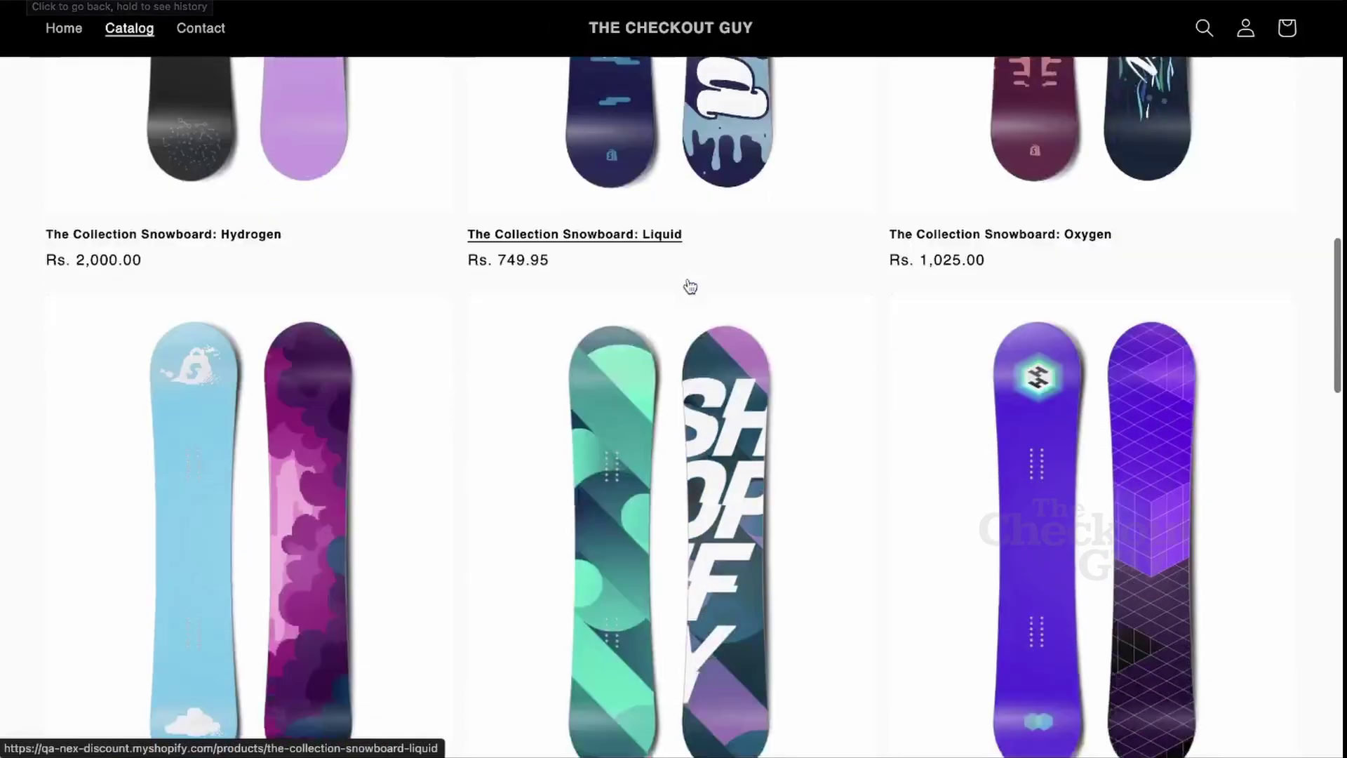
{"action": "left_click", "coordinate": [769, 225]}
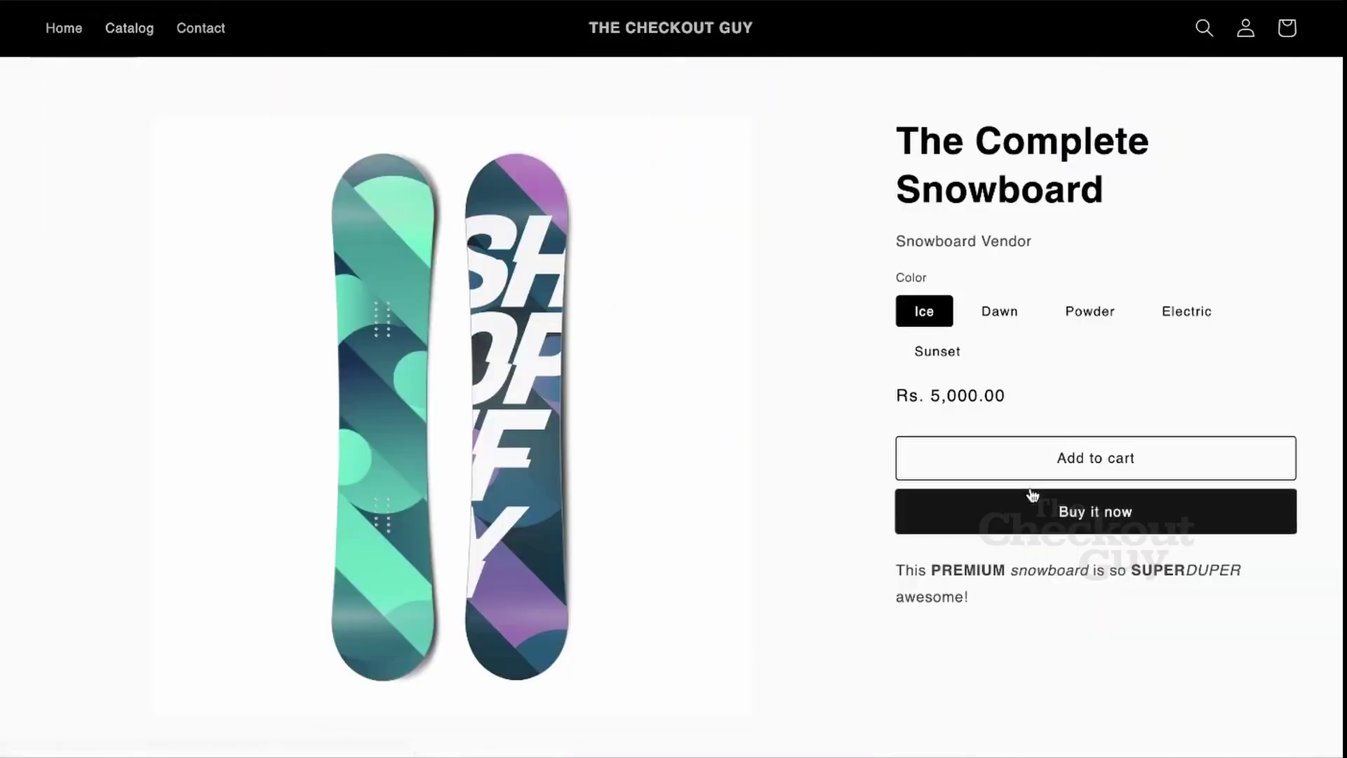
{"action": "left_click", "coordinate": [1042, 513]}
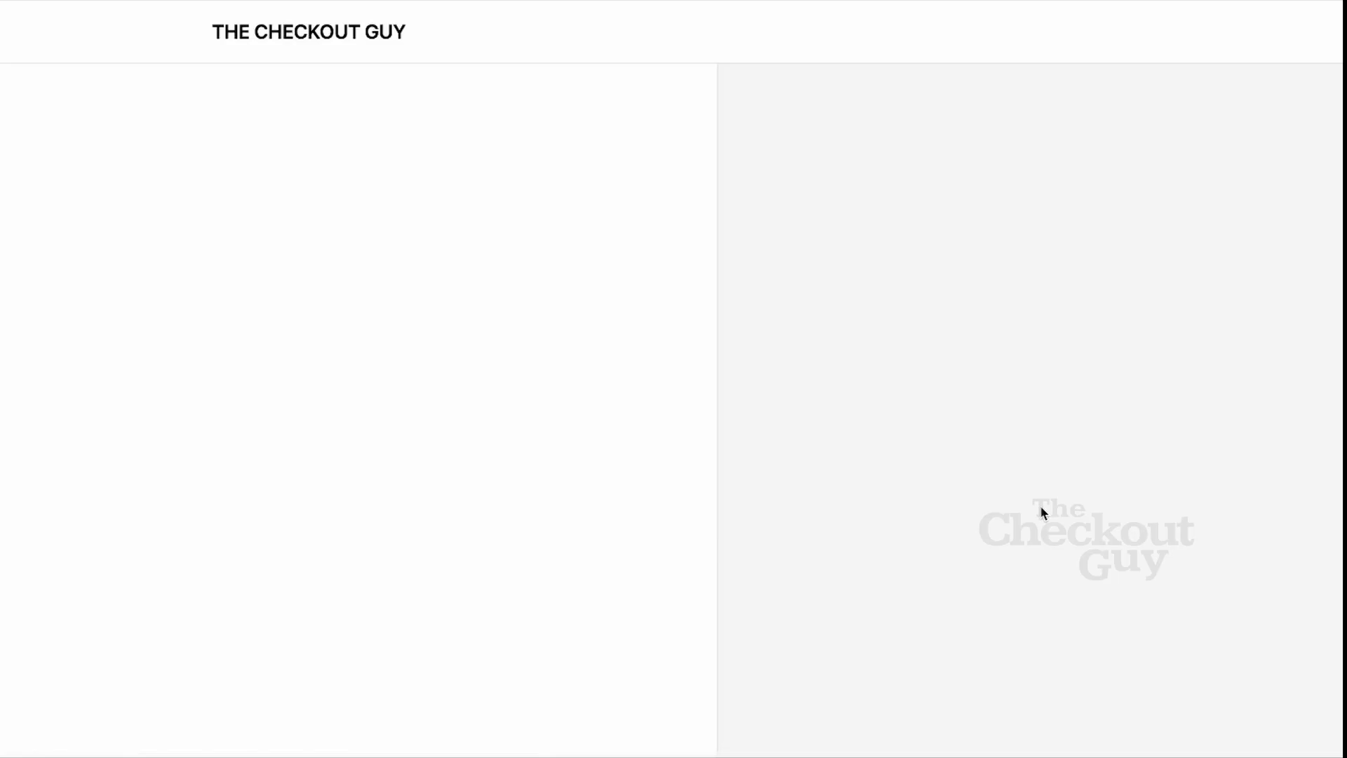
Step: Fill in the VIP customer's email address as the contact for The Complete Snowboard checkout
{"action": "left_click", "coordinate": [600, 161]}
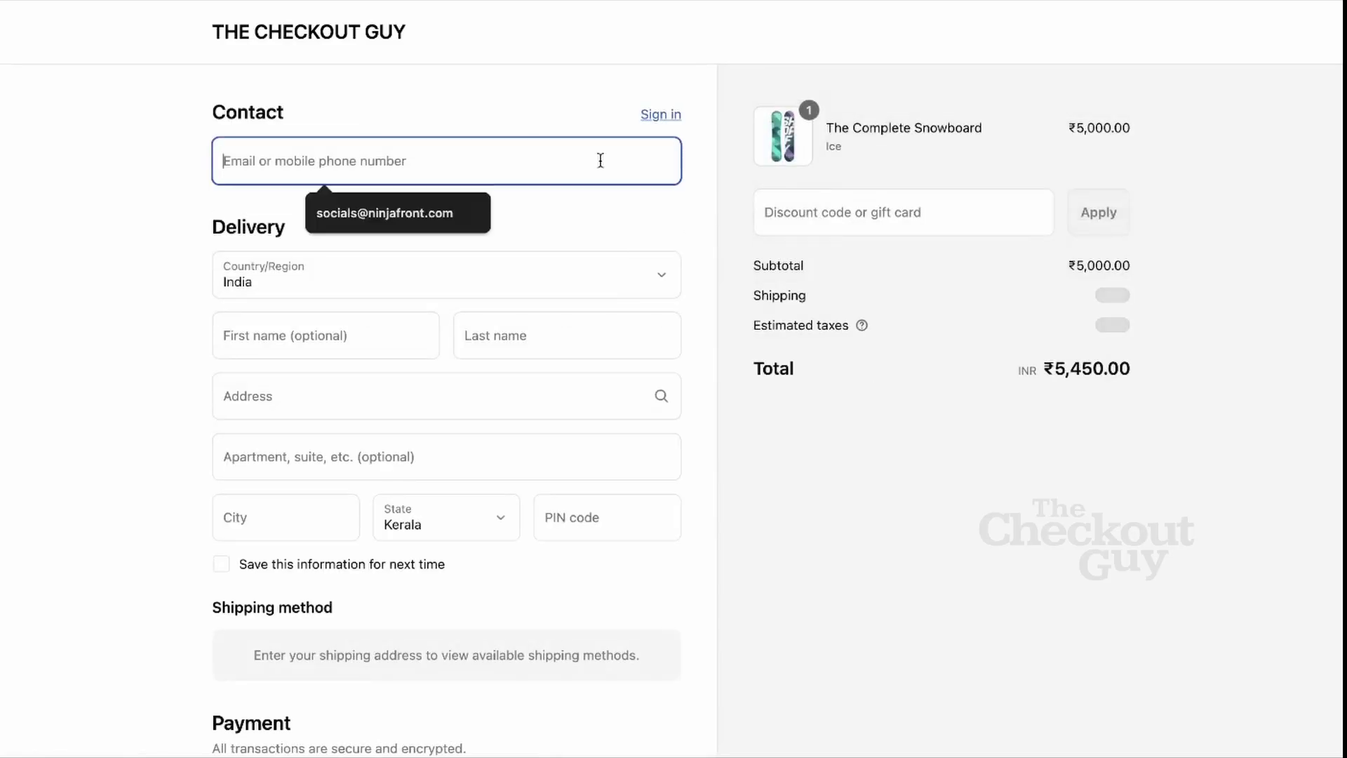
{"action": "key", "text": "Down"}
{"action": "key", "text": "Return"}
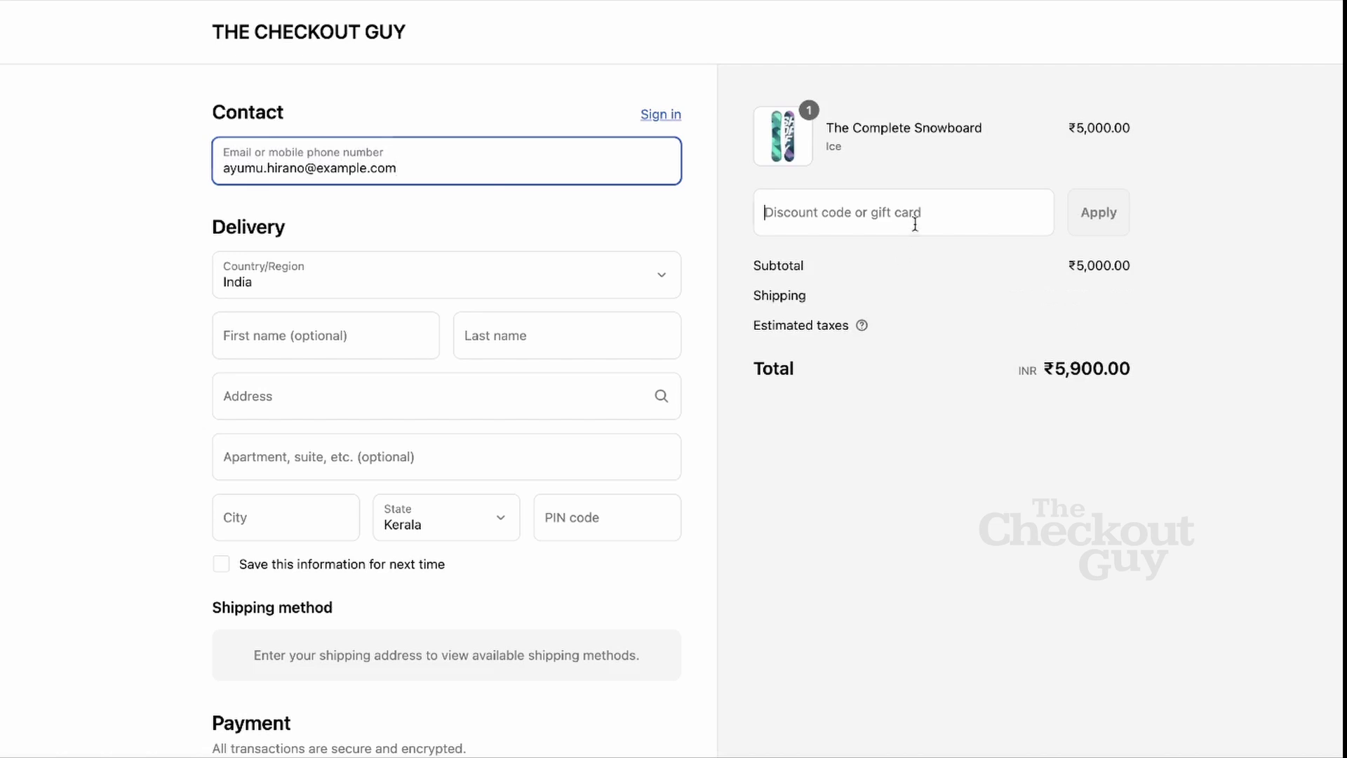
Step: Apply the discount code FLAT200 to The Complete Snowboard order and examine the discount amount listed under the item
{"action": "left_click", "coordinate": [915, 223]}
{"action": "type", "text": "FL"}
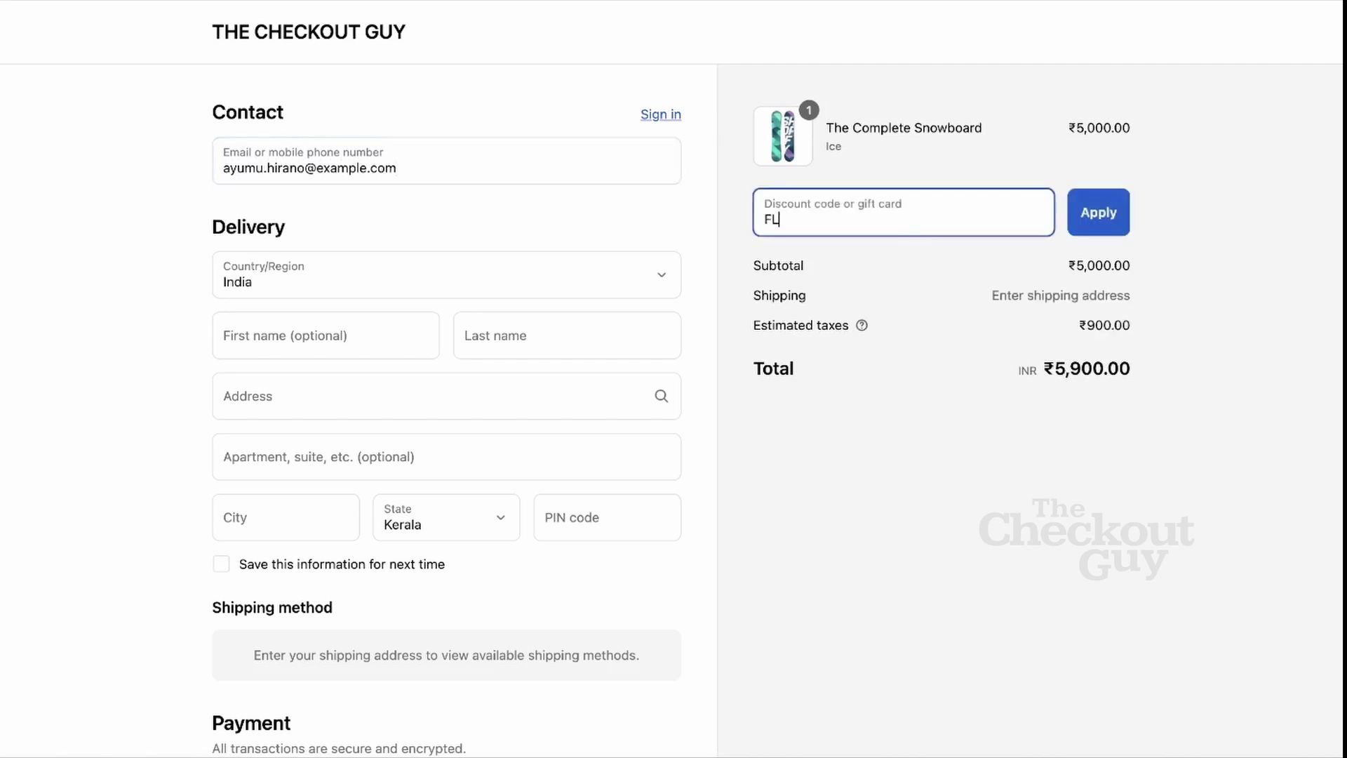
{"action": "type", "text": "AT200"}
{"action": "left_click", "coordinate": [1089, 217]}
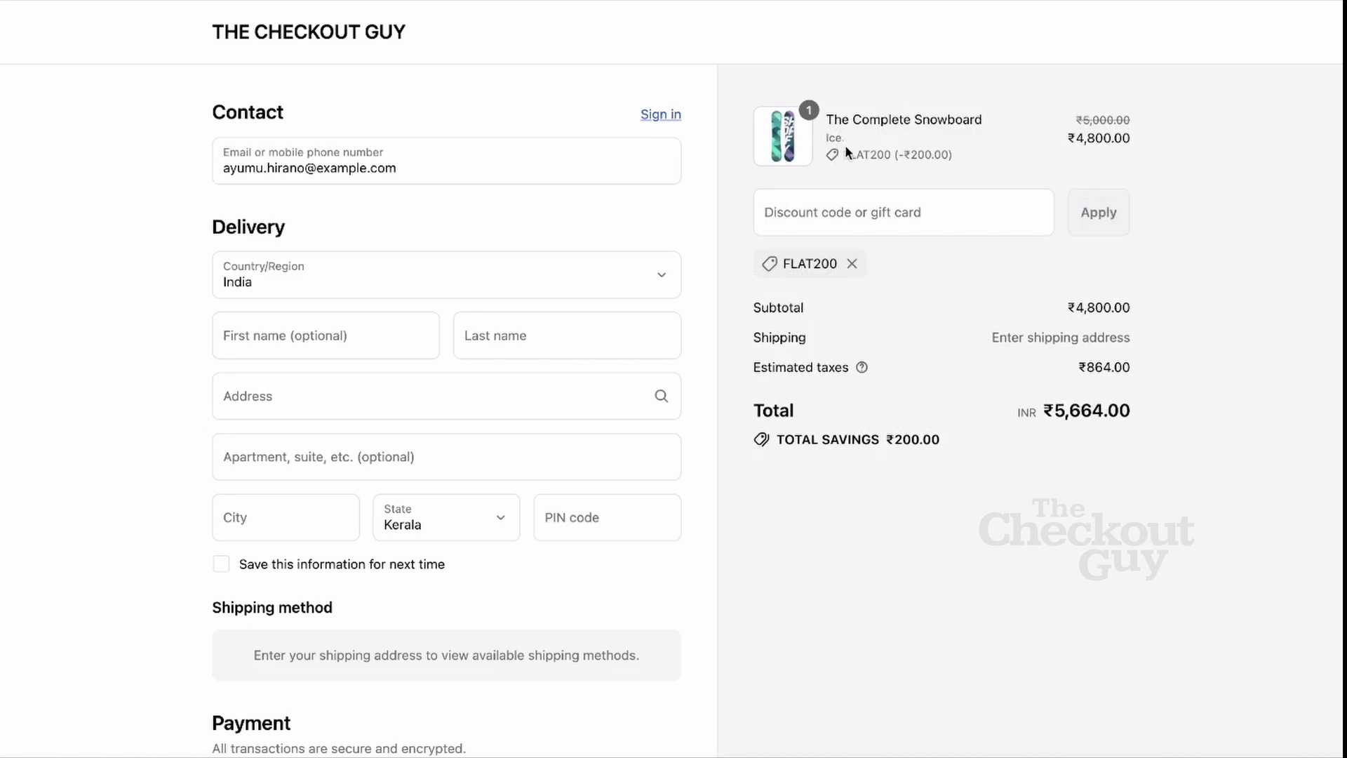
{"action": "left_click_drag", "start_coordinate": [845, 155], "coordinate": [1034, 160]}
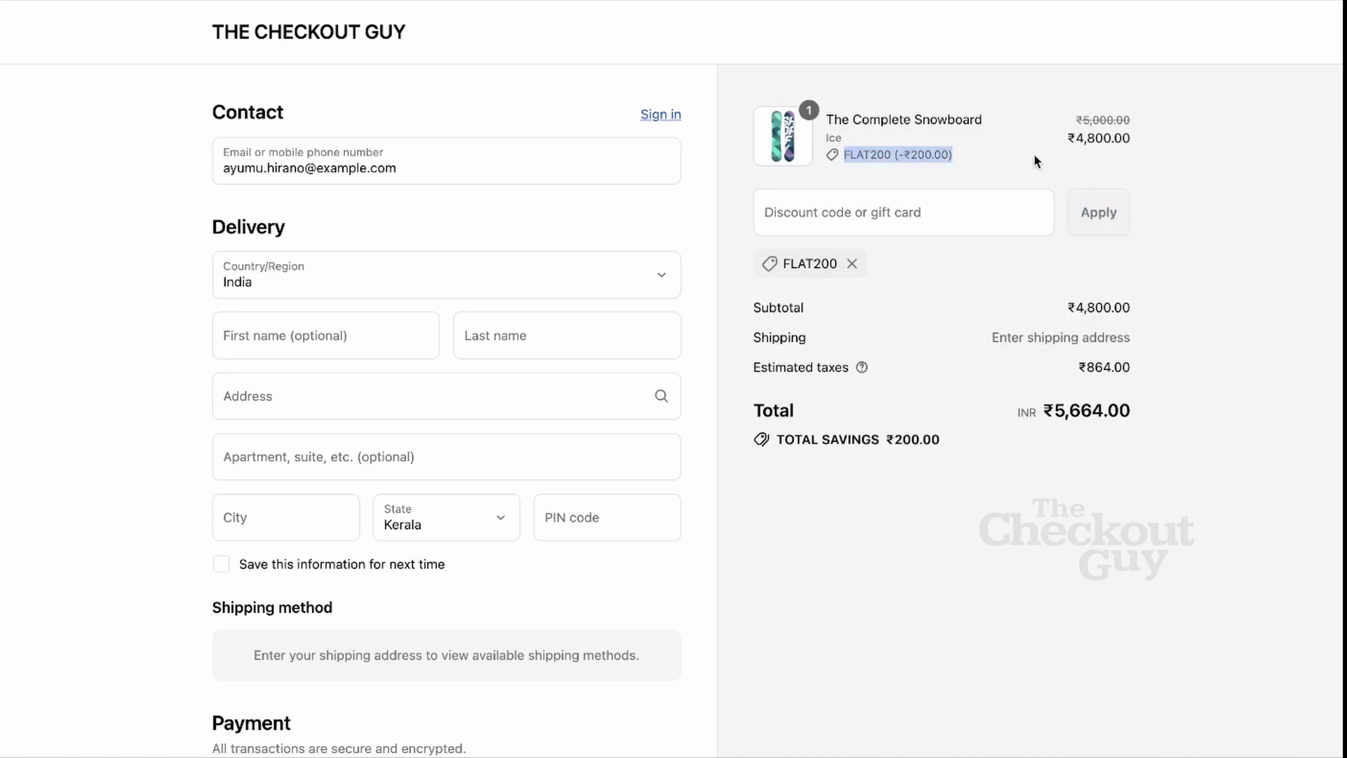
{"action": "left_click", "coordinate": [889, 181]}
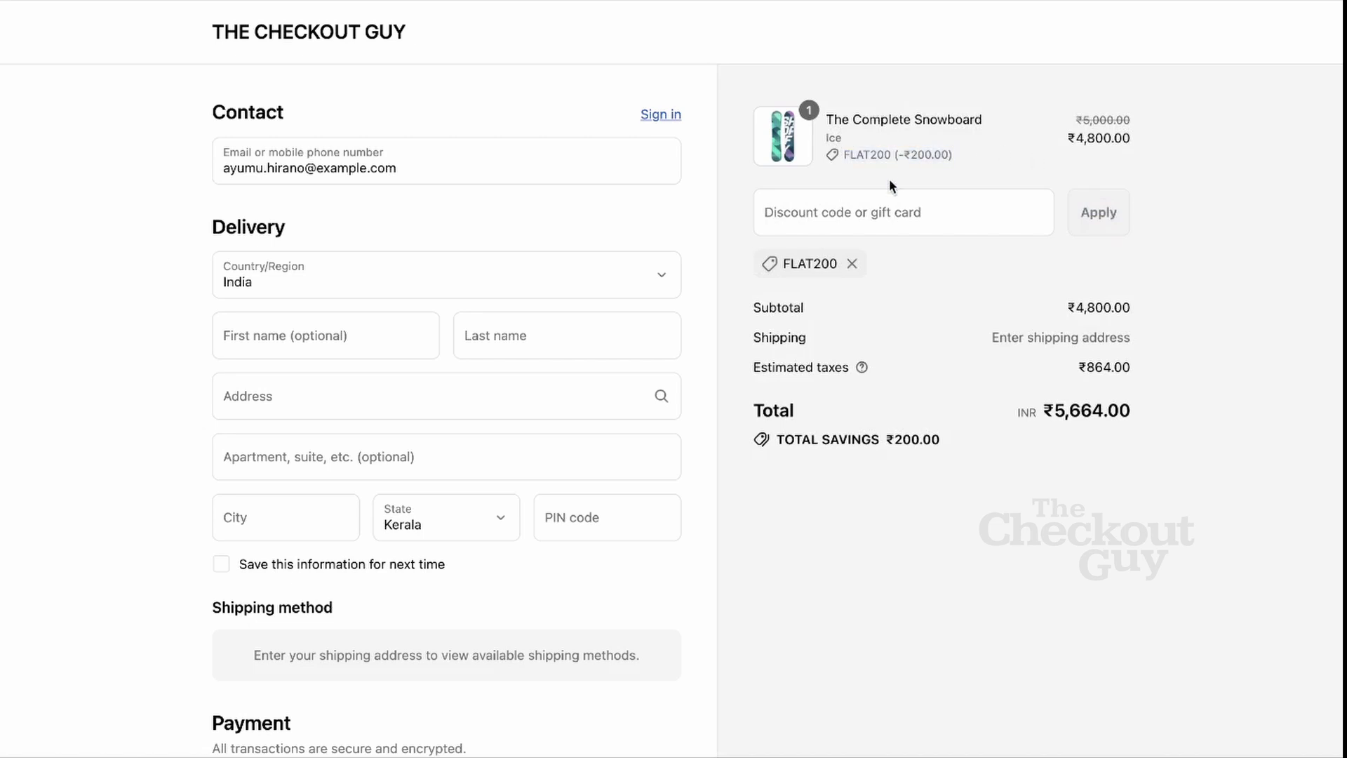